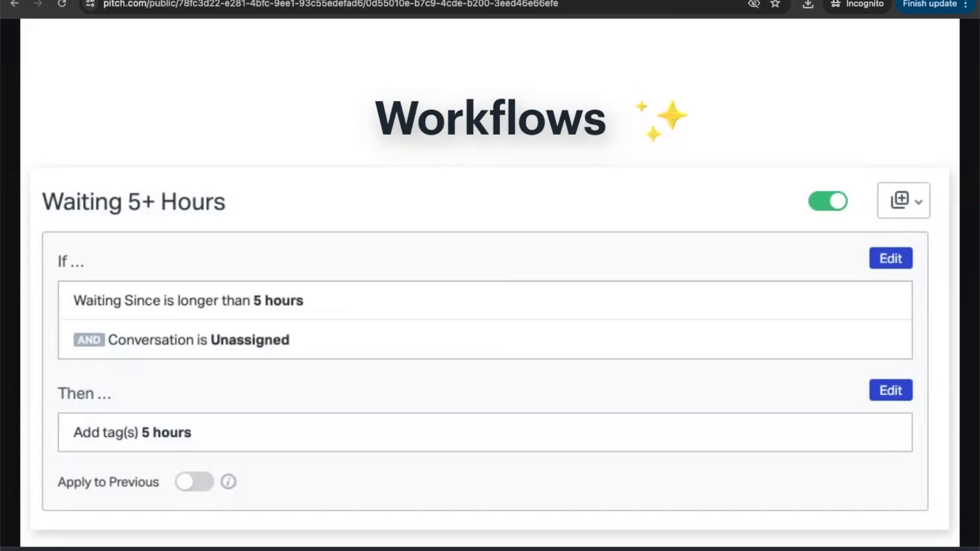
Step: Switch from the slides to Help Scout and go through the Support inbox to the workflows settings
key(Right)
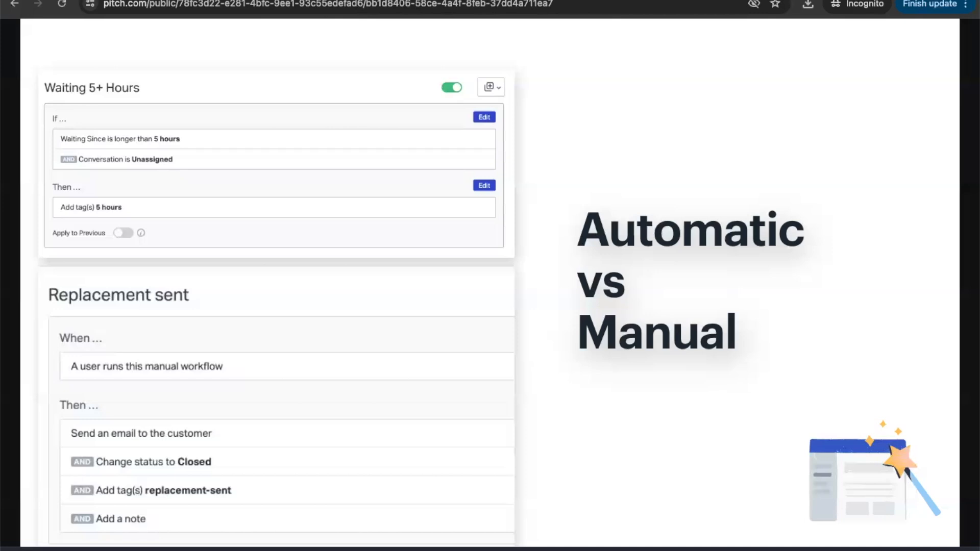
key(ctrl+Tab)
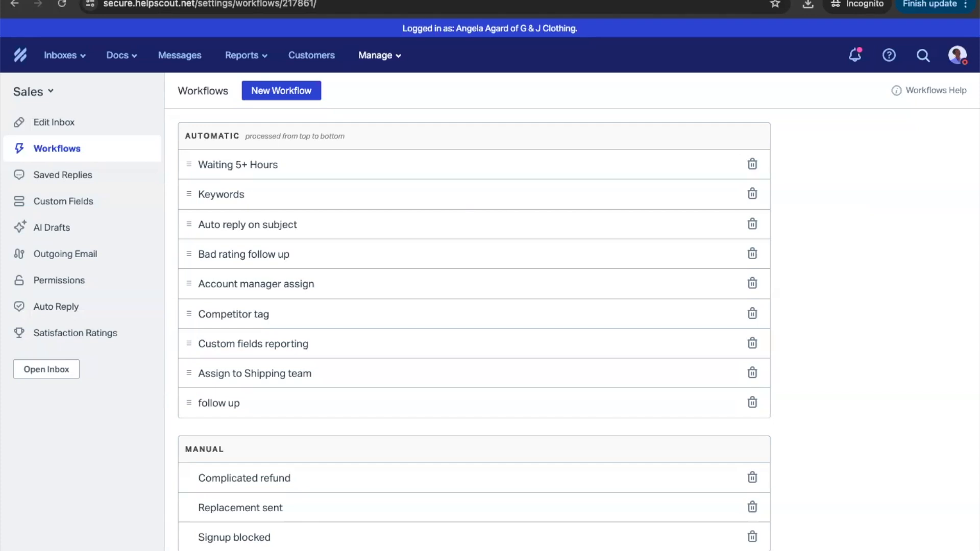
click(20, 55)
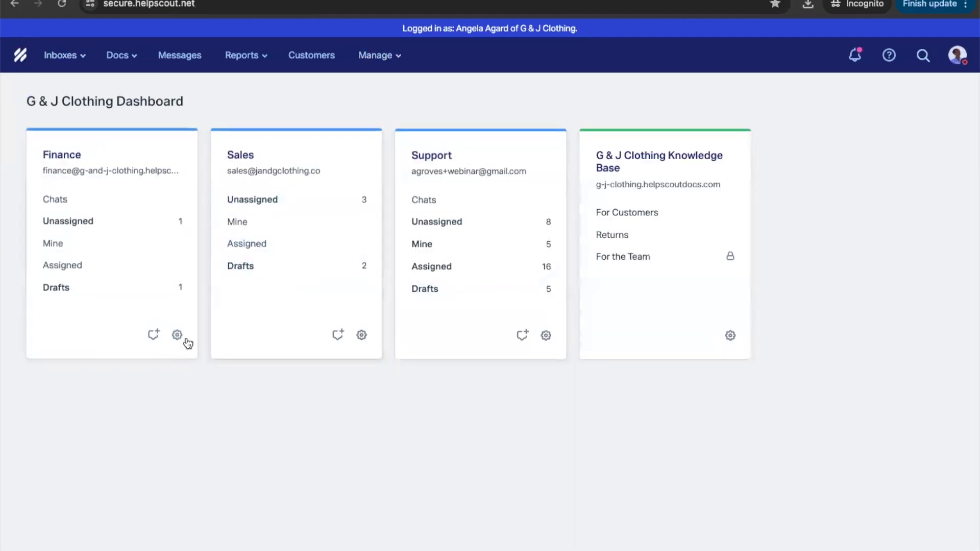
click(434, 156)
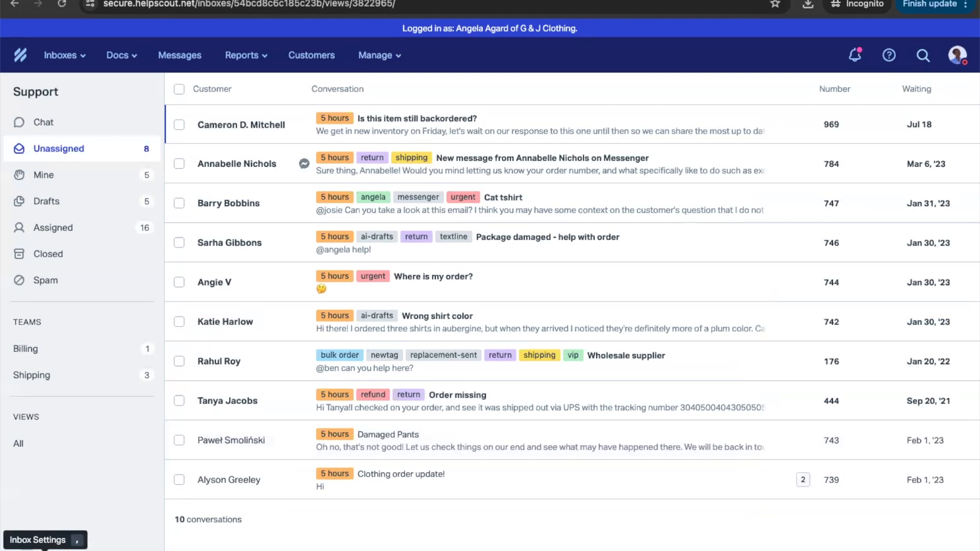
click(45, 549)
click(77, 375)
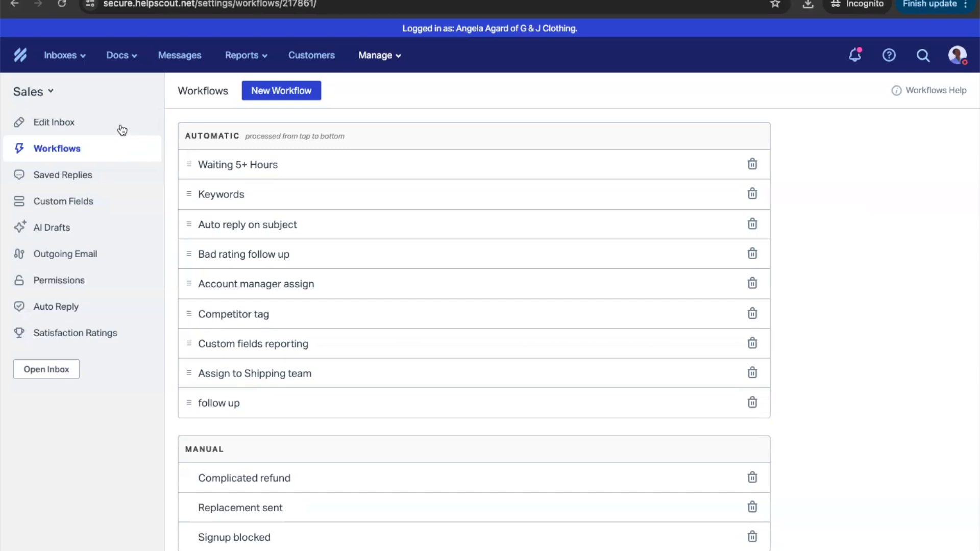
Step: Review the conditions and actions of the automatic workflows Waiting 5+ Hours and Keywords
click(271, 165)
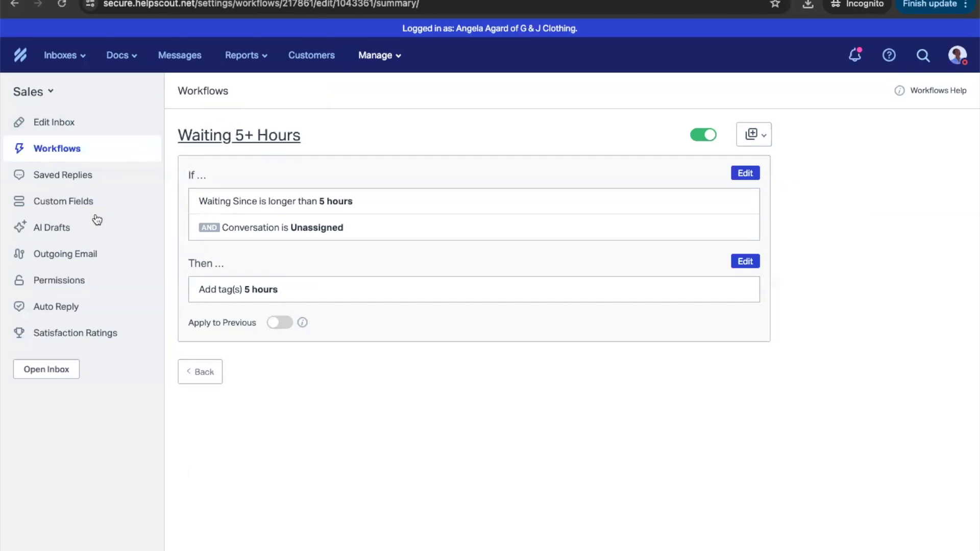
click(196, 373)
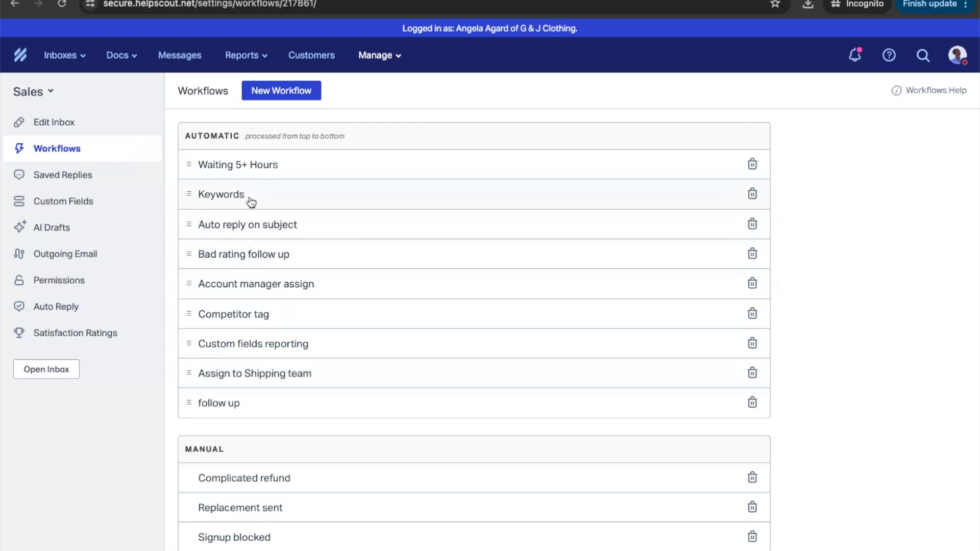
click(249, 200)
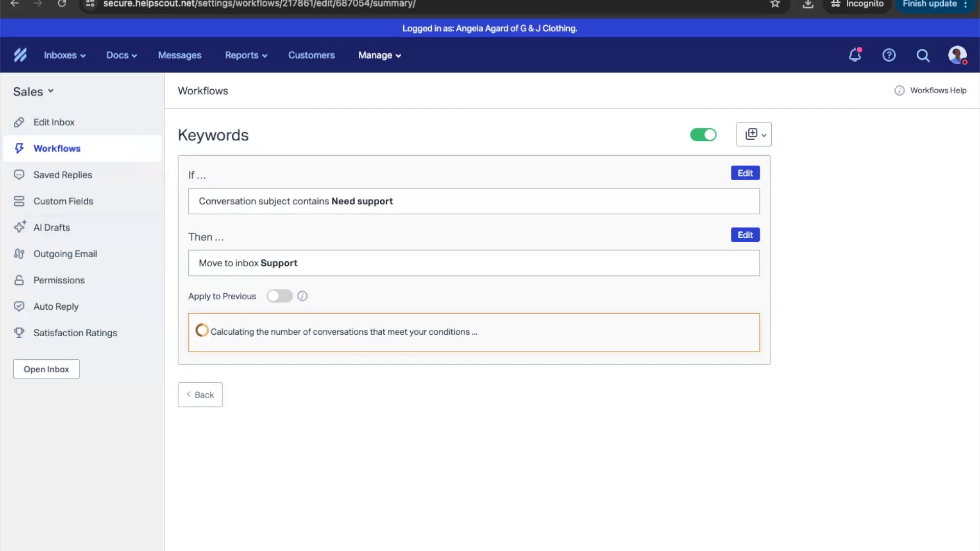
click(201, 400)
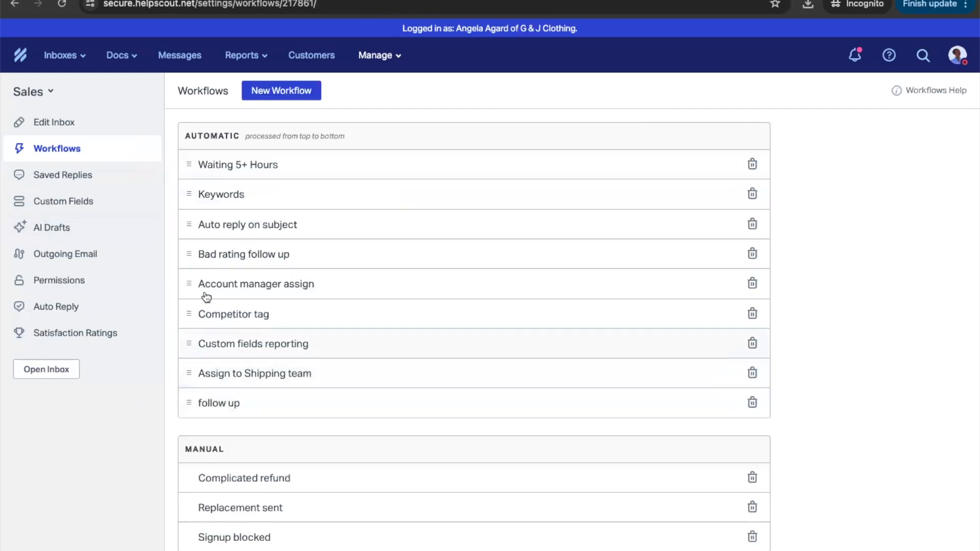
Step: Review the conditions and actions of the automatic workflows Auto reply on subject and Bad rating follow up
click(219, 228)
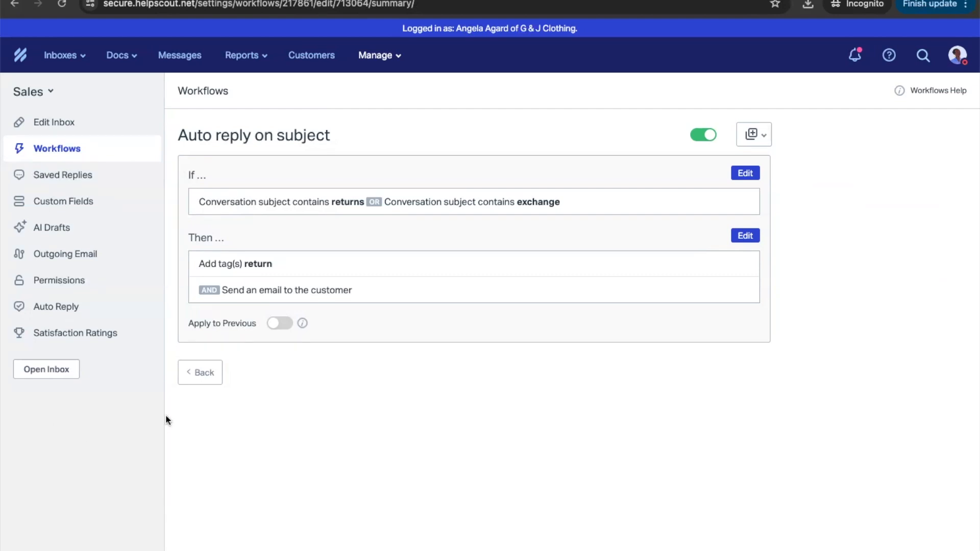
click(192, 382)
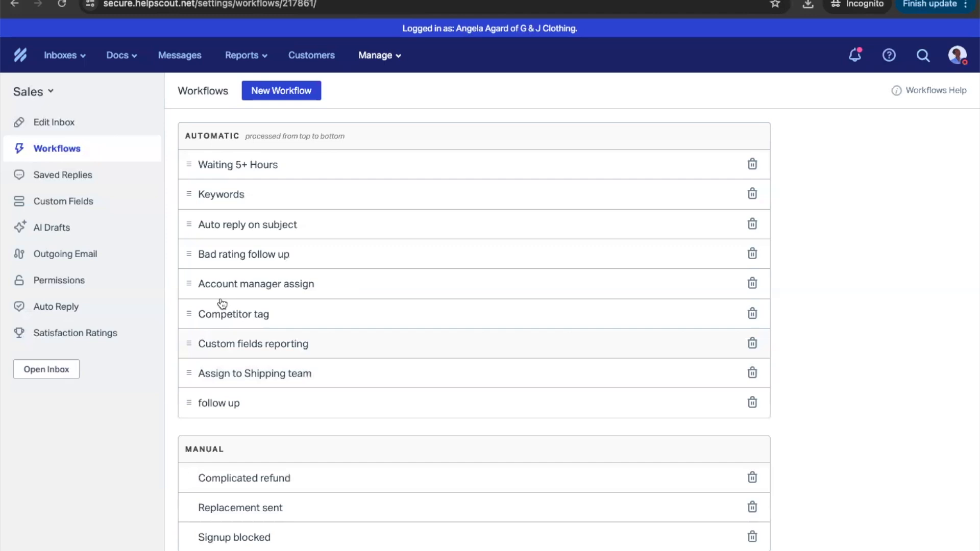
click(221, 264)
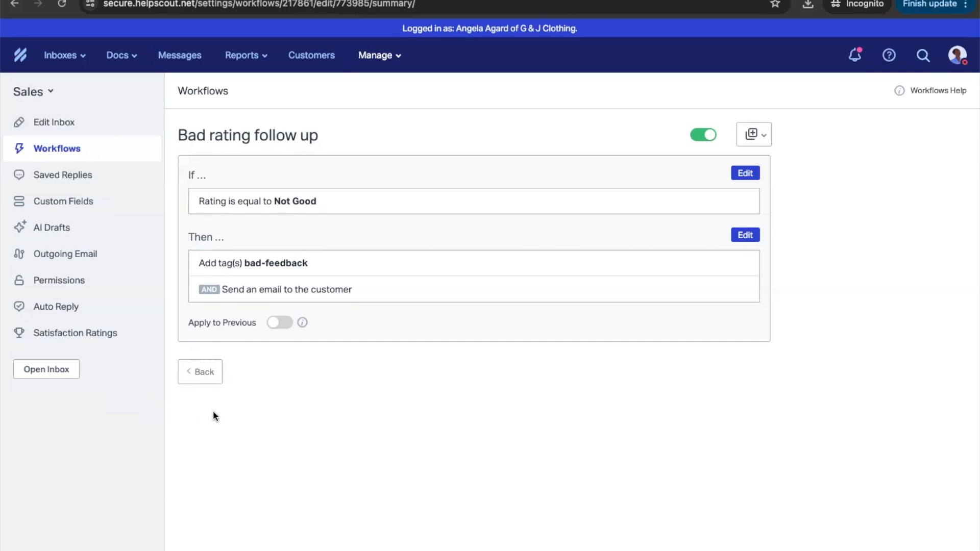
click(208, 380)
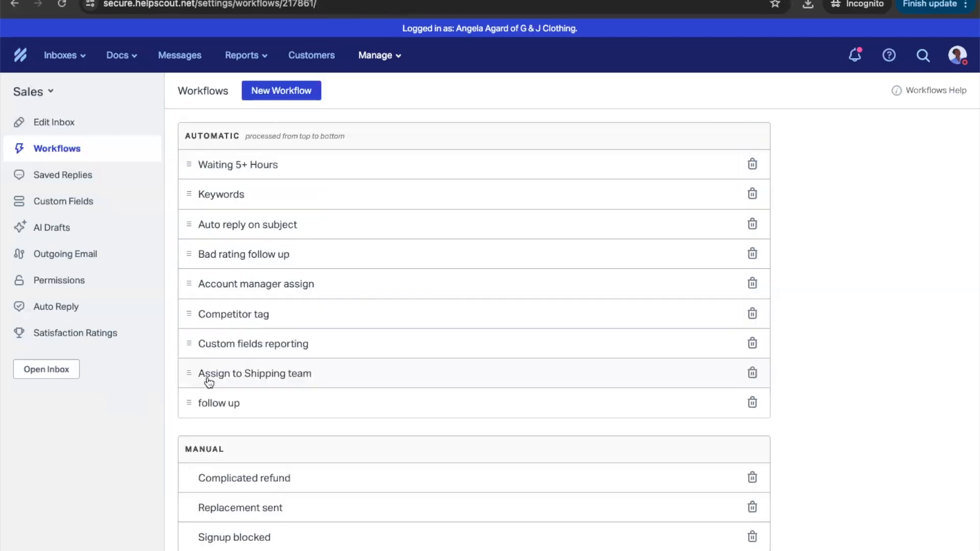
Step: Review the conditions and actions of the automatic workflows Account manager assign and Competitor tag
click(263, 292)
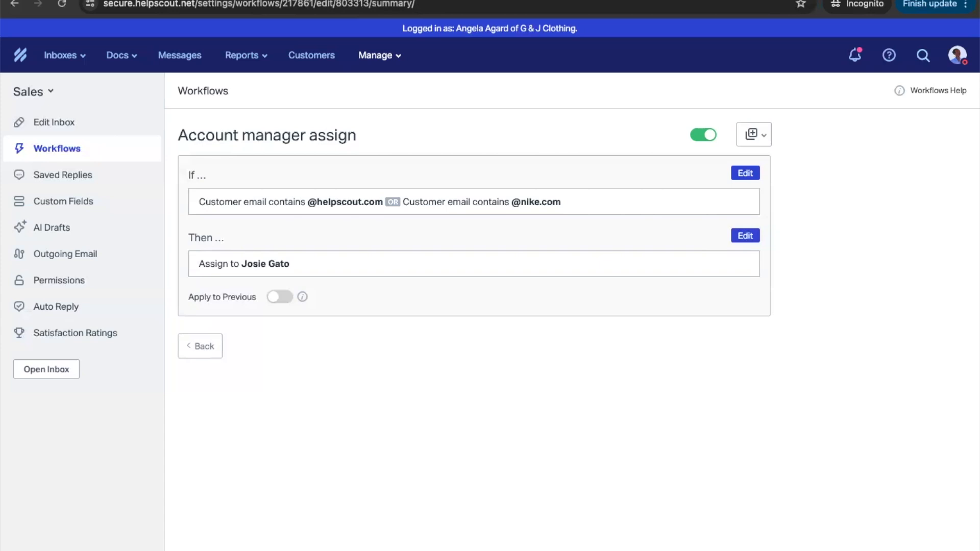
click(190, 351)
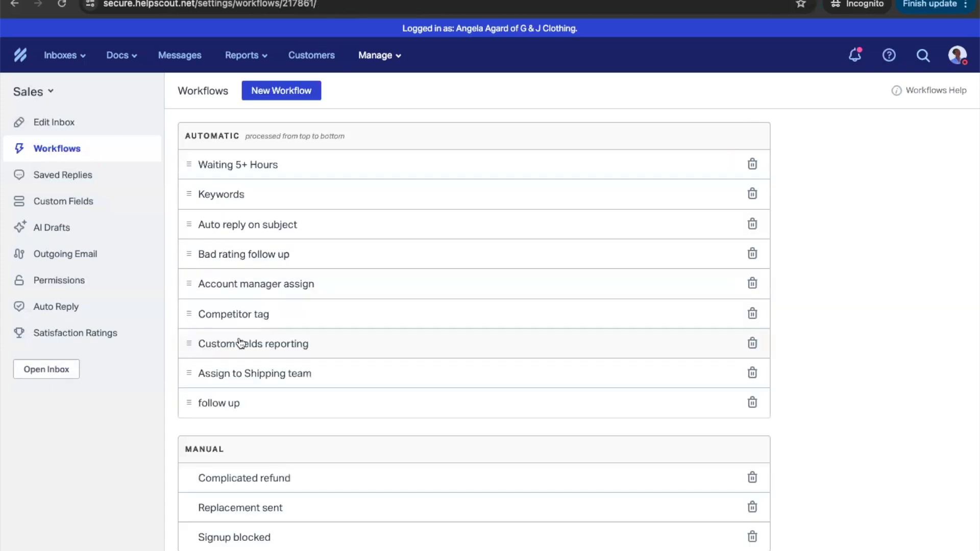
click(221, 321)
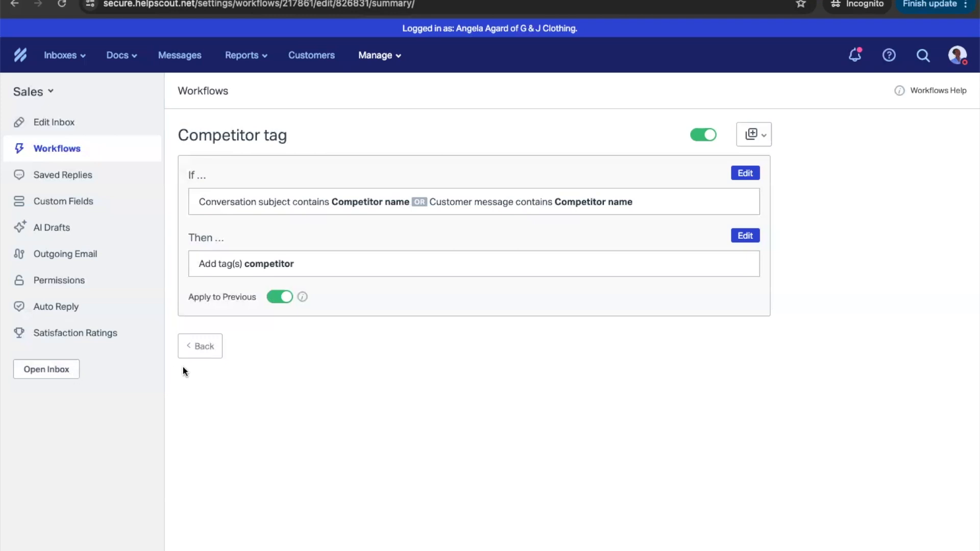
click(199, 351)
Step: Review the conditions and actions of the automatic workflows Custom fields reporting, Assign to Shipping team and follow up
click(221, 349)
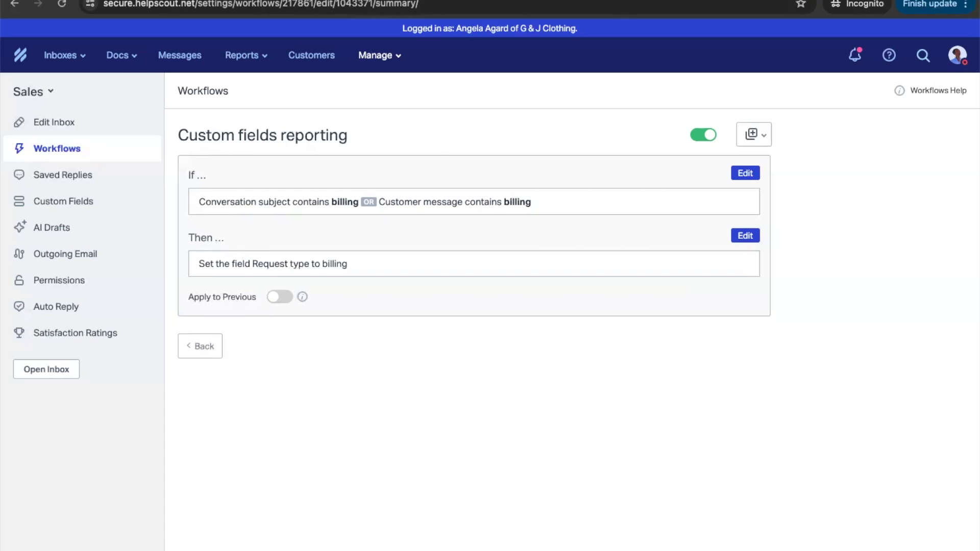
click(192, 351)
click(220, 374)
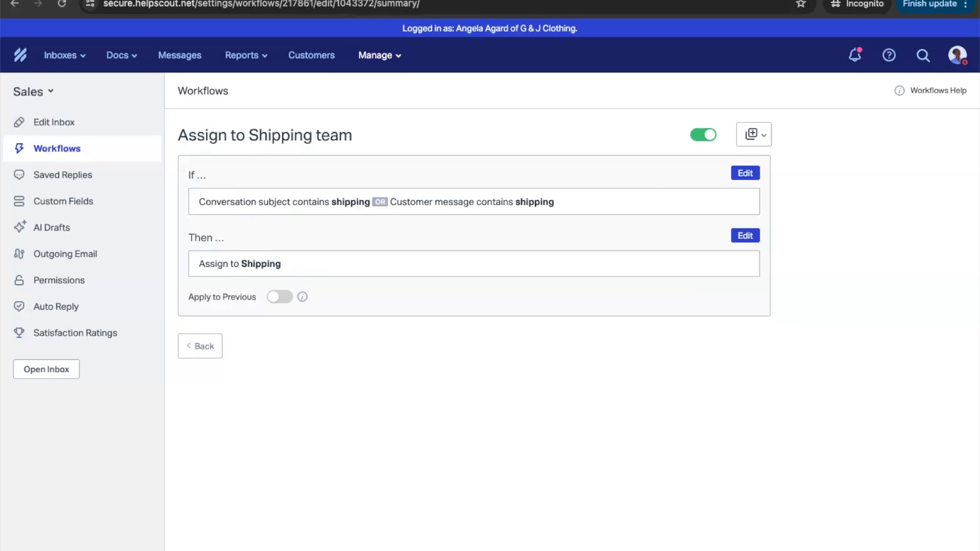
click(201, 345)
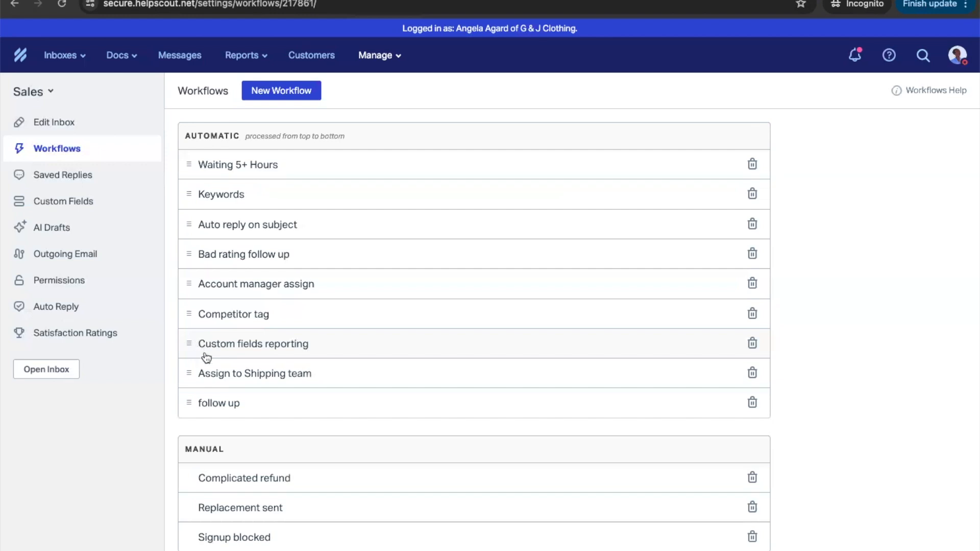
click(245, 407)
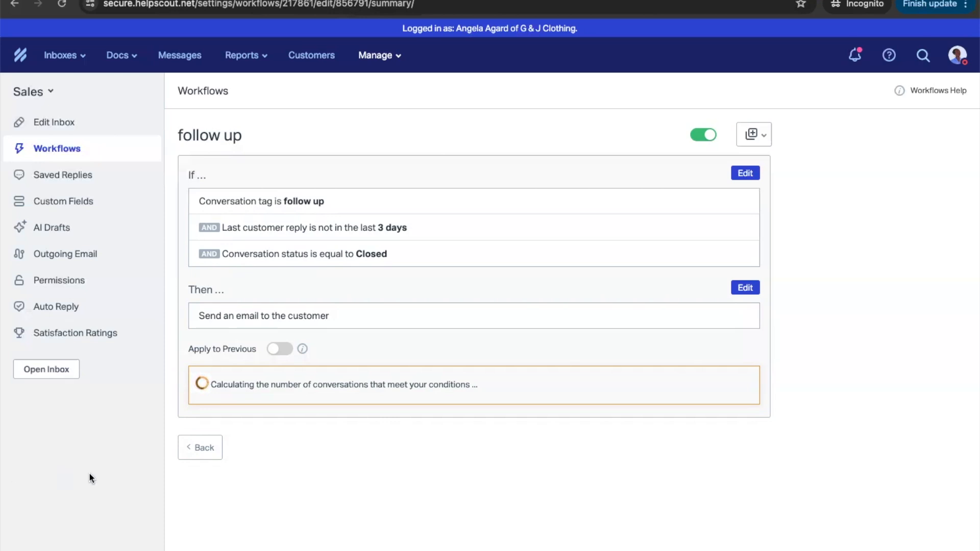
click(200, 447)
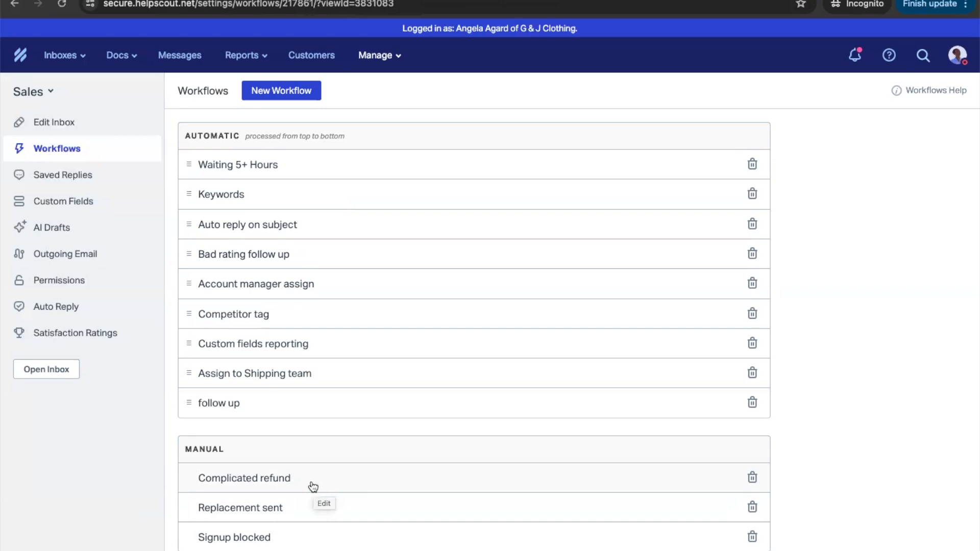
Step: Open the Cat tshirt conversation in the Support inbox and list the manual workflows available for it
click(74, 64)
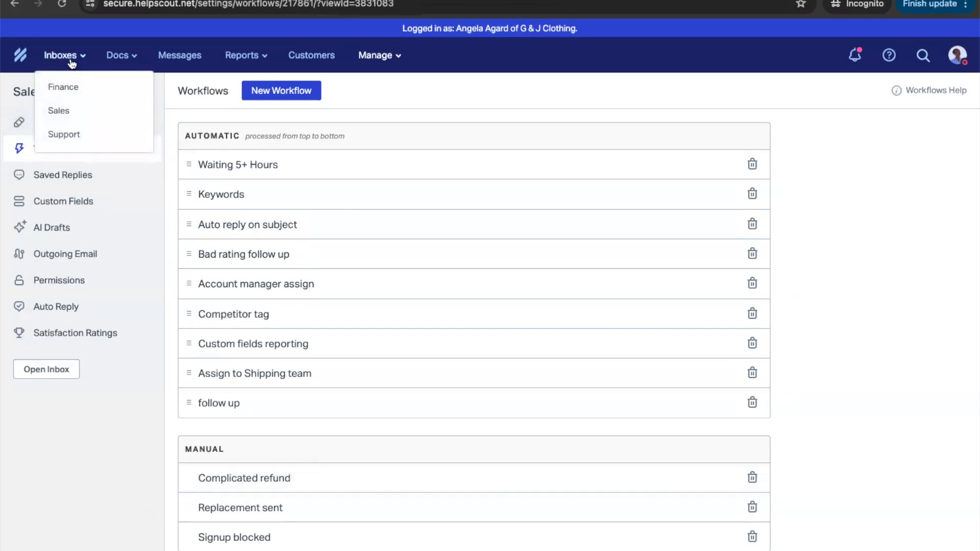
click(75, 134)
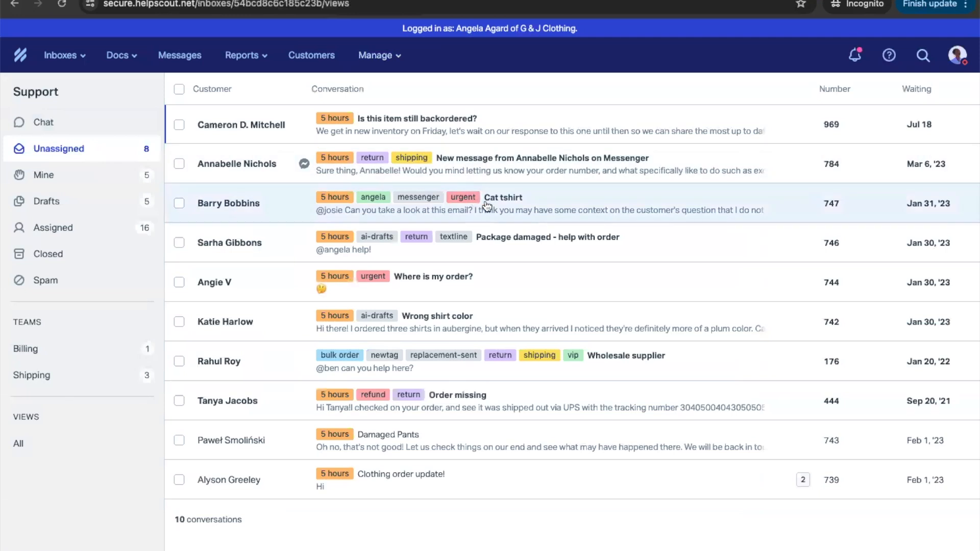
click(484, 201)
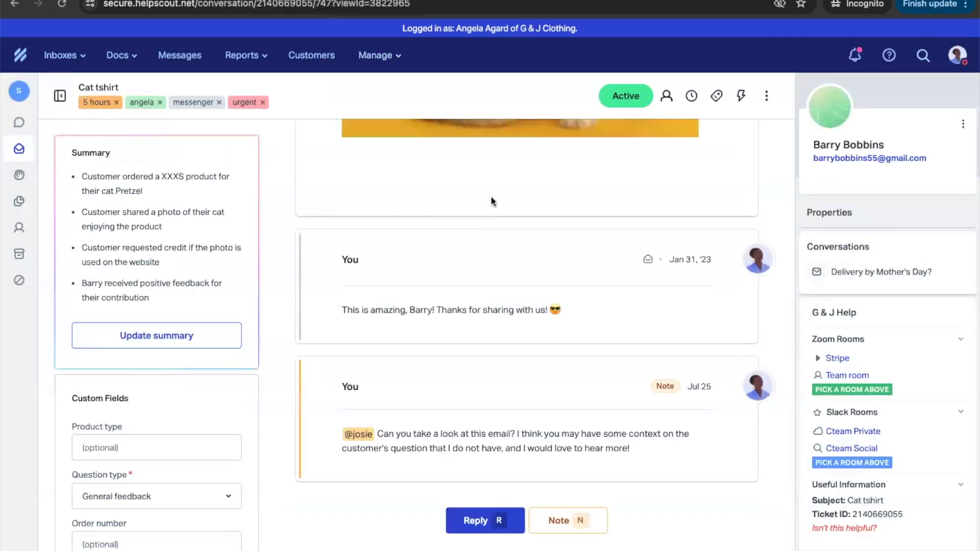
click(745, 106)
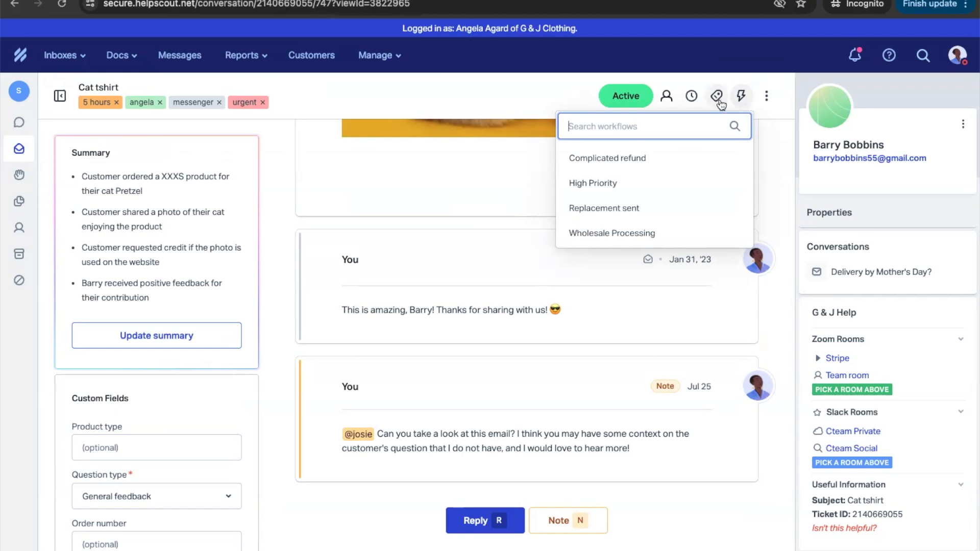
click(671, 209)
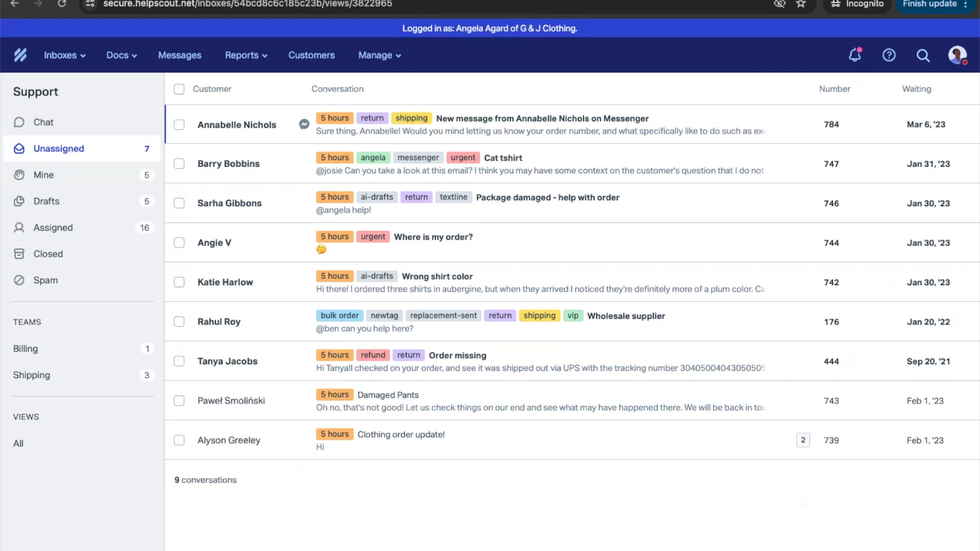
Step: Open the Order missing conversation, read through its messages and return to the unassigned conversations
click(536, 357)
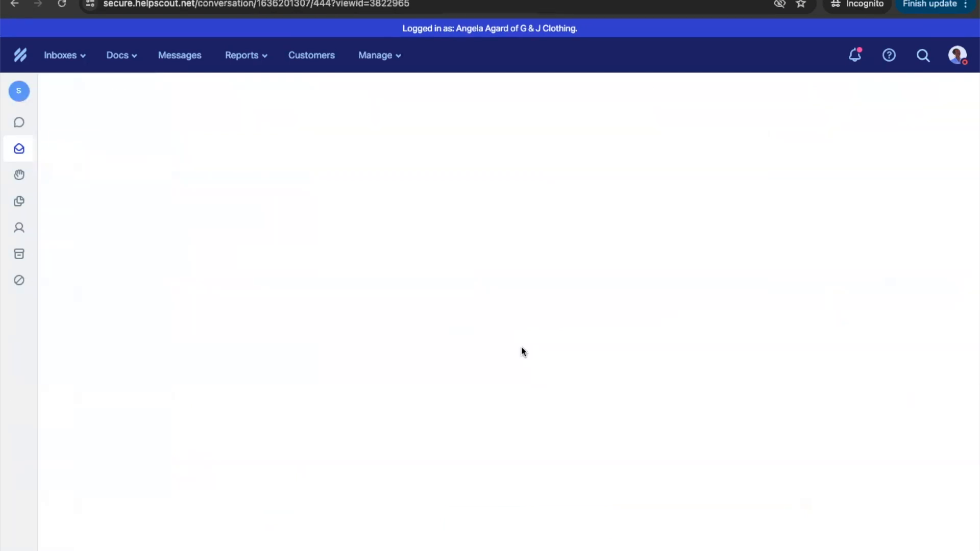
scroll(506, 345, up, 7)
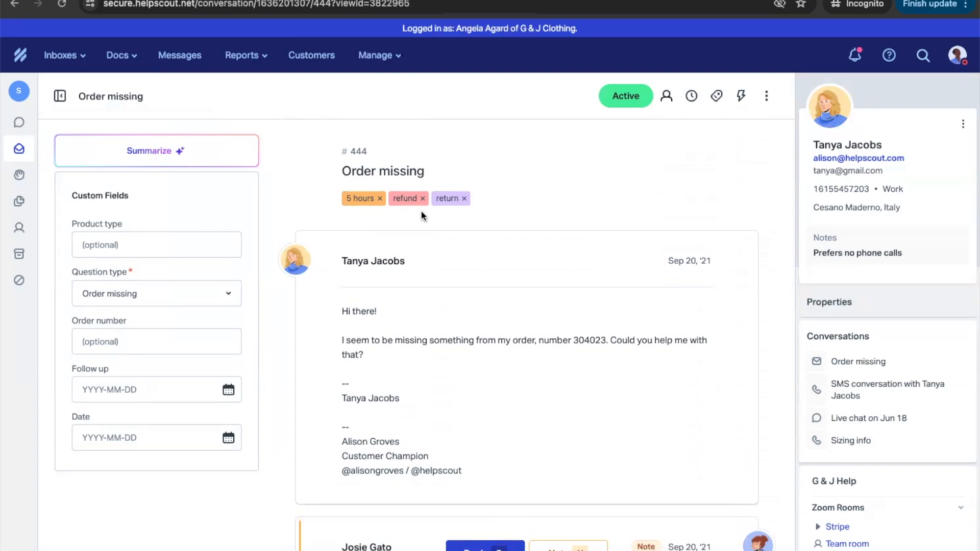
scroll(421, 212, down, 3)
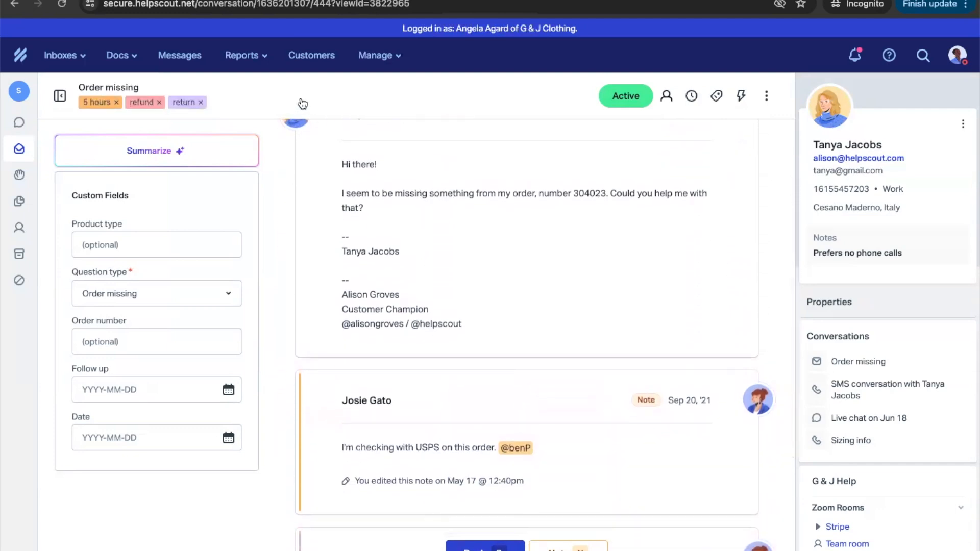
click(34, 159)
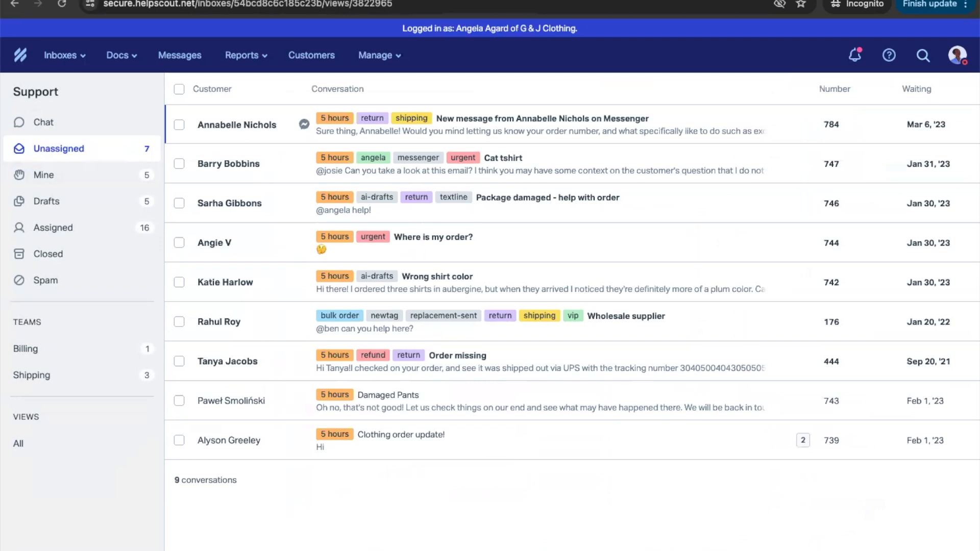
Step: Reopen the Order missing conversation and search its available tags for "shi" without adding one
click(549, 368)
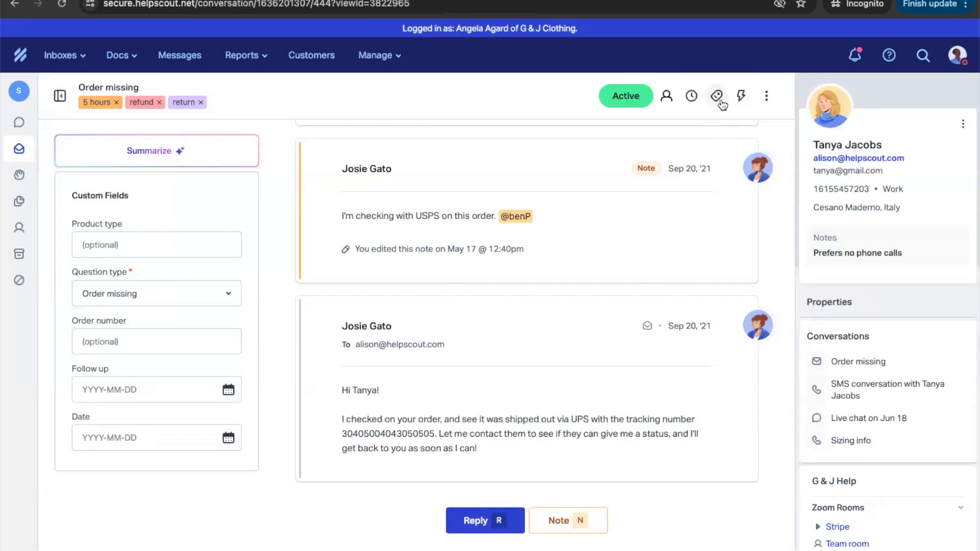
click(717, 96)
text(shi)
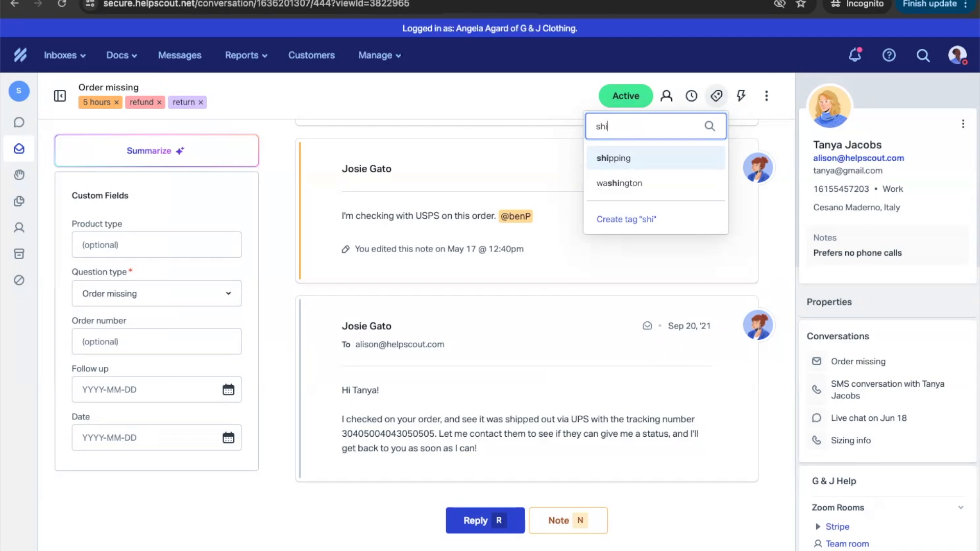
click(423, 104)
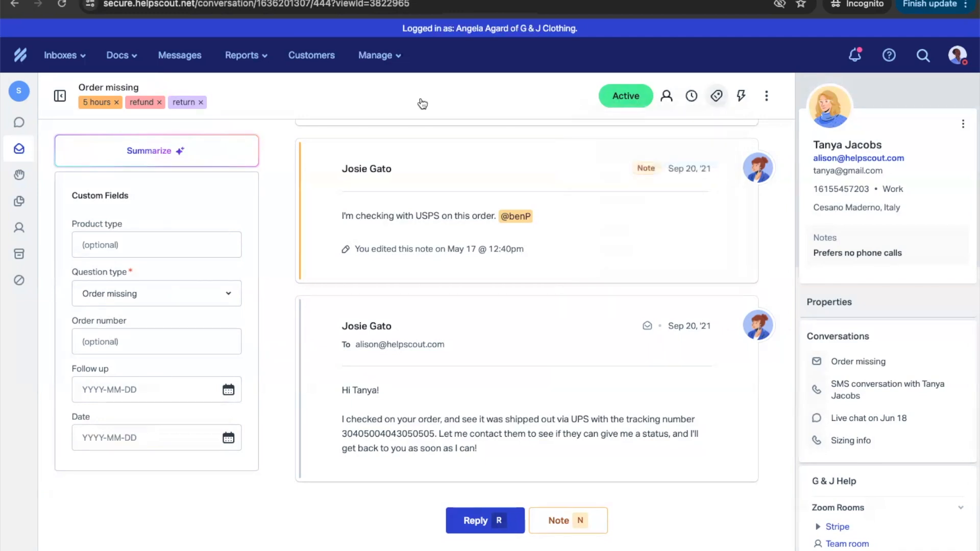
Step: Open the account-wide list of tags for managing them
click(388, 57)
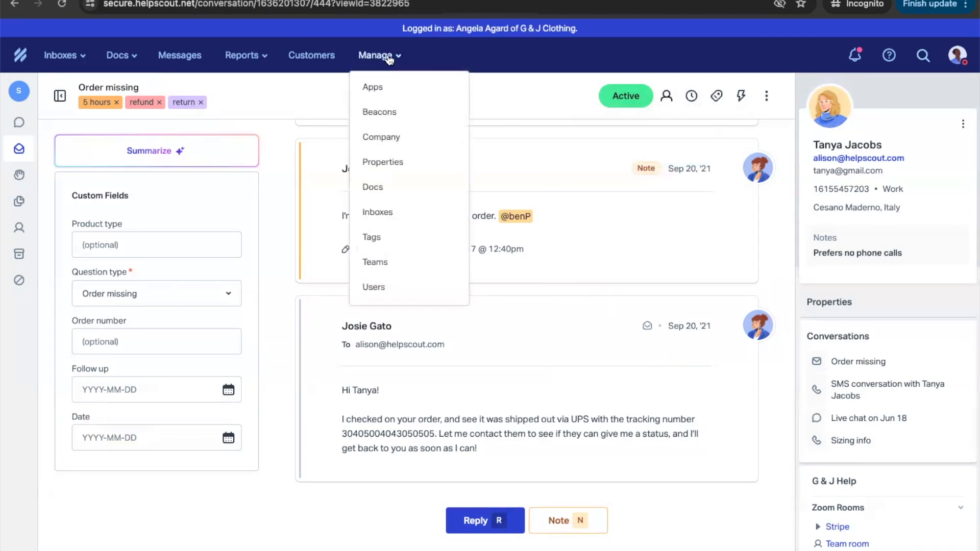
click(403, 241)
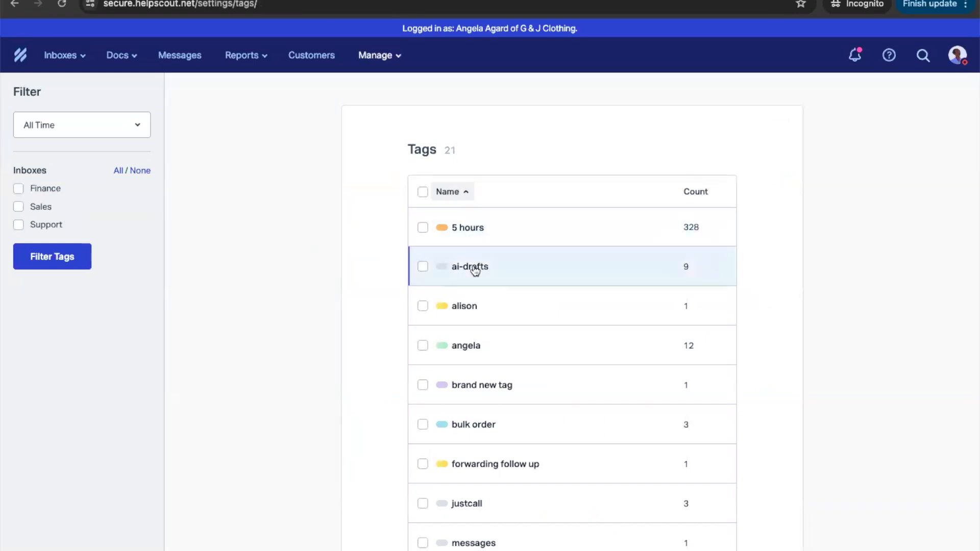
Step: Look up the conversations carrying the ai-drafts tag from the tag list, and return to the list
click(475, 271)
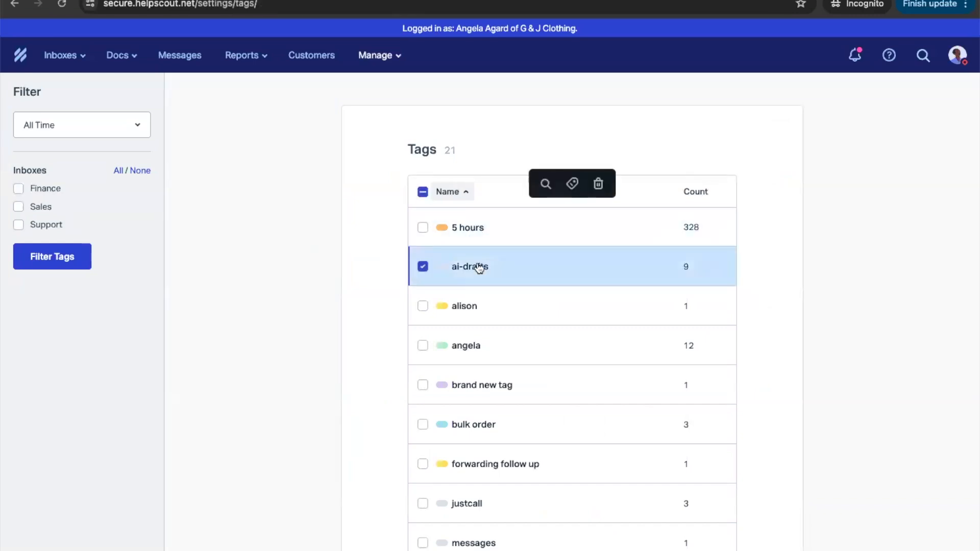
click(546, 187)
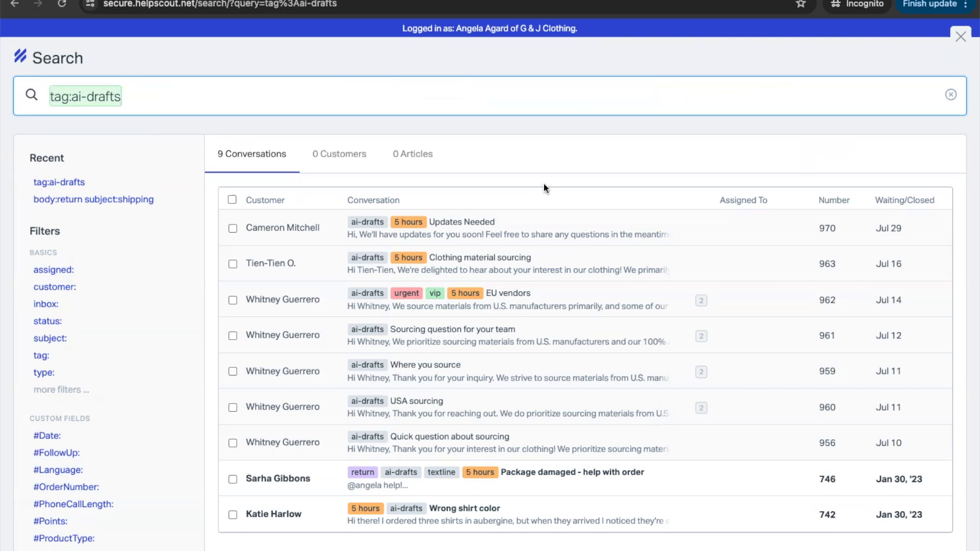
click(960, 39)
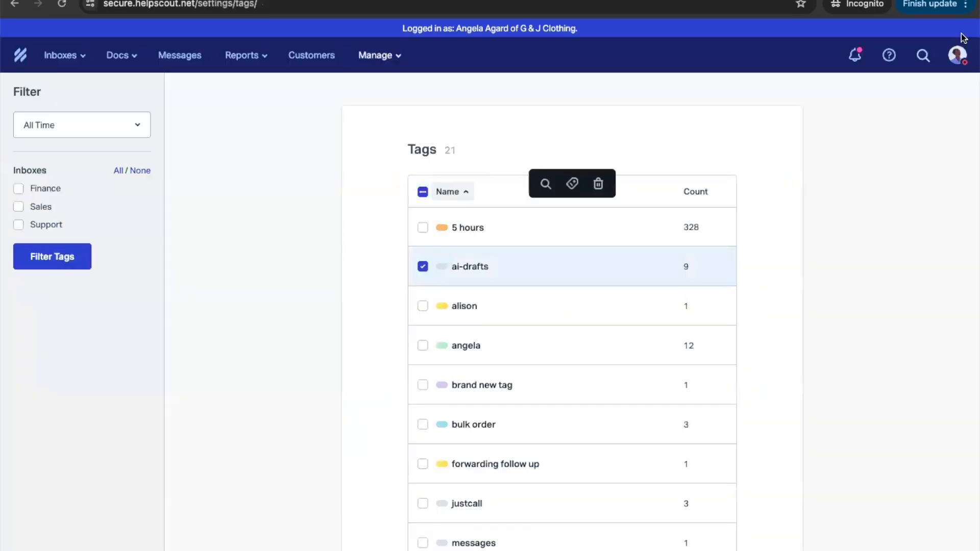
Step: Search for conversations with the filter tag:bulk order in place of the previous query, and close the search
click(924, 61)
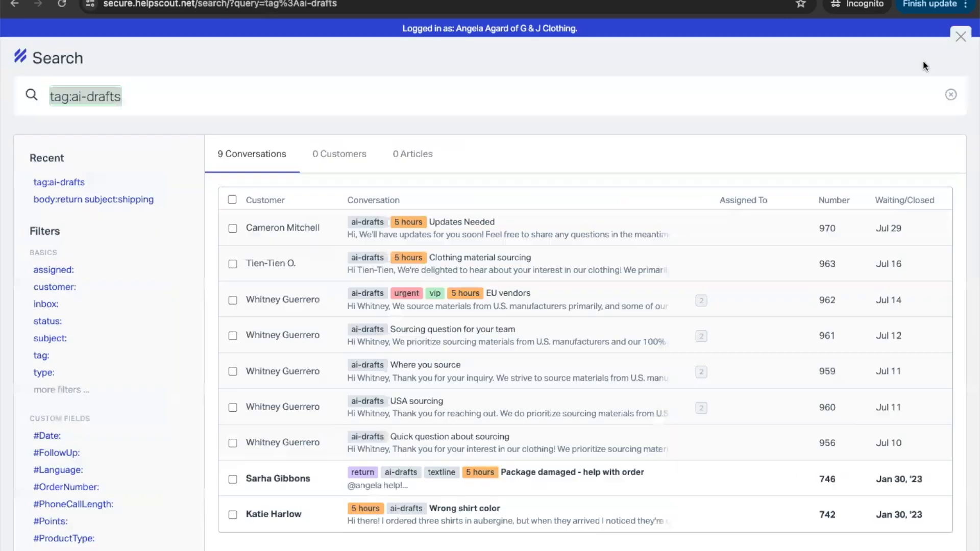
click(950, 95)
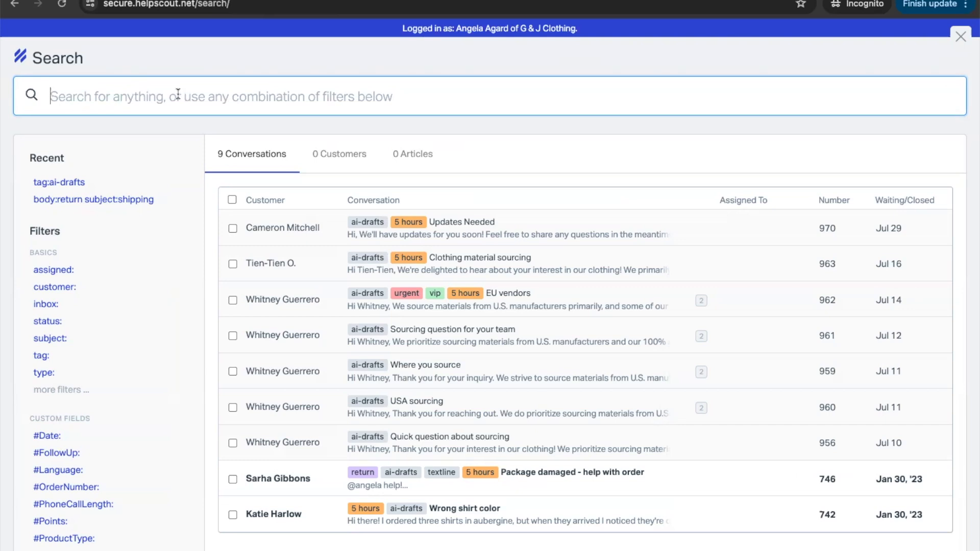
text(tag:)
key(Tab)
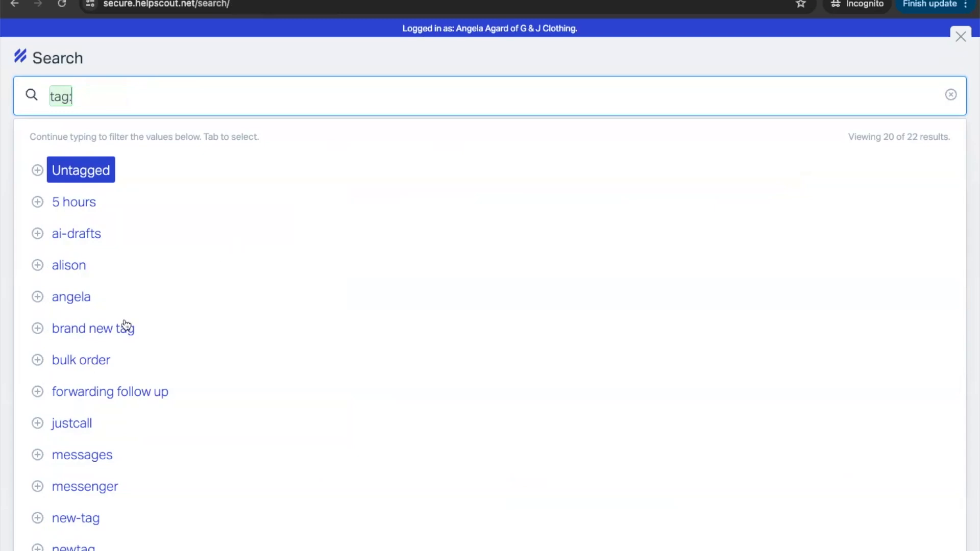
click(107, 365)
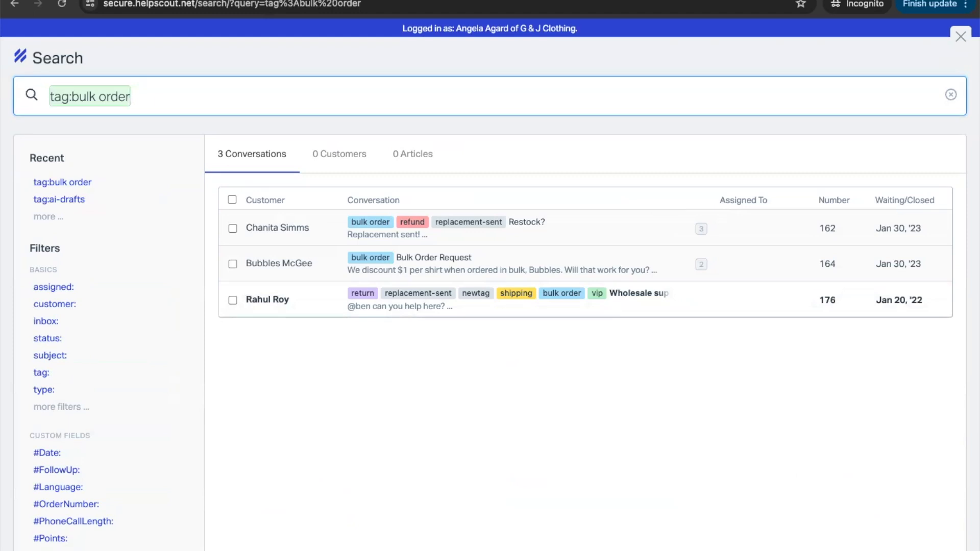
click(961, 36)
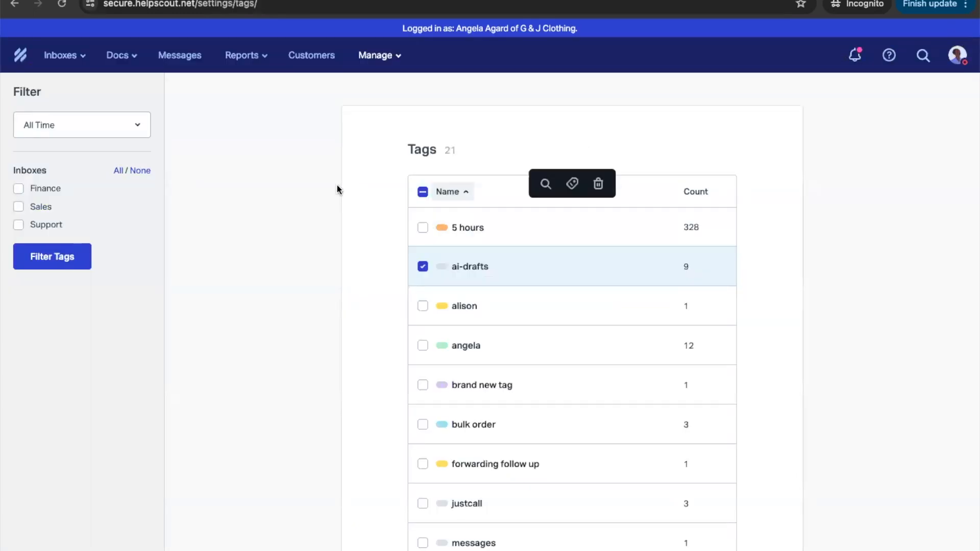
Step: Open the Email report and explore a new report view with the condition Tag Is, leaving it unsaved
click(236, 60)
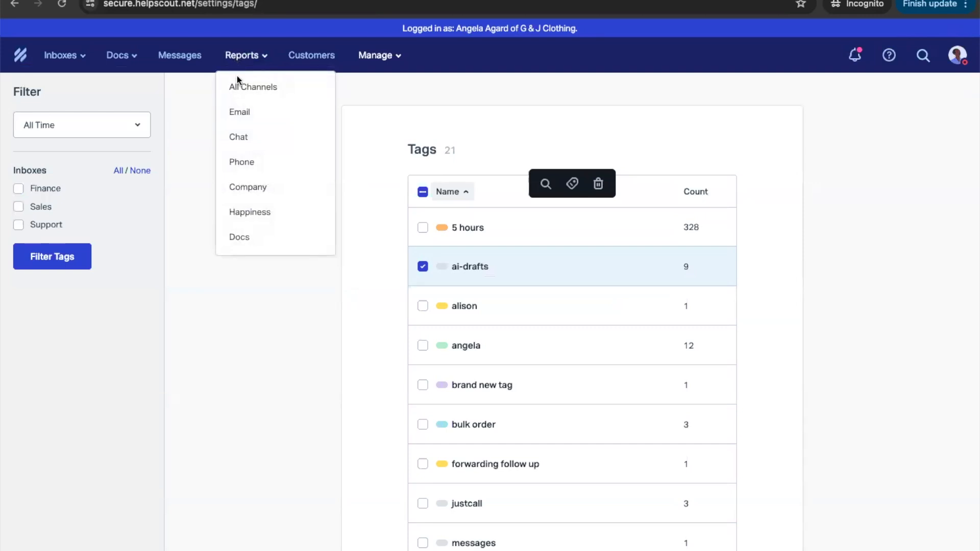
click(241, 110)
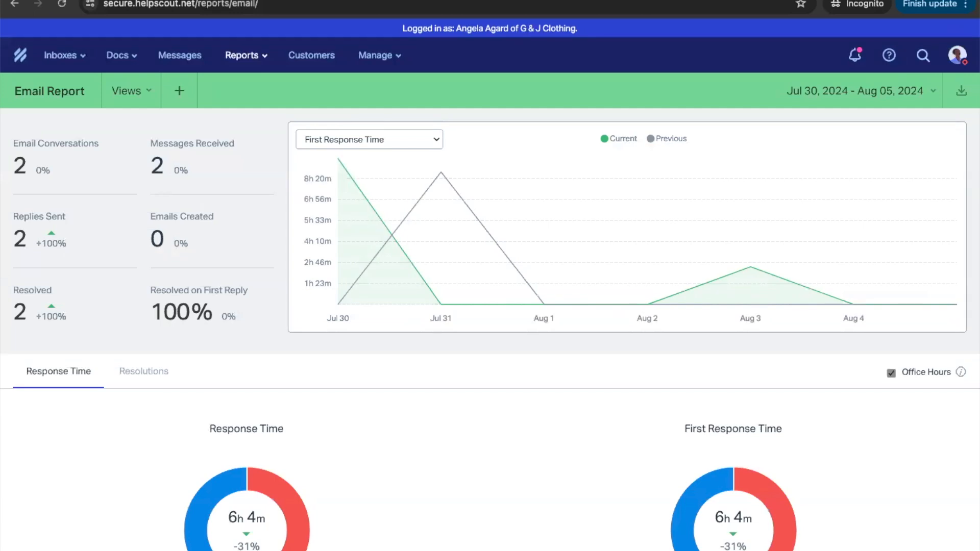
click(180, 92)
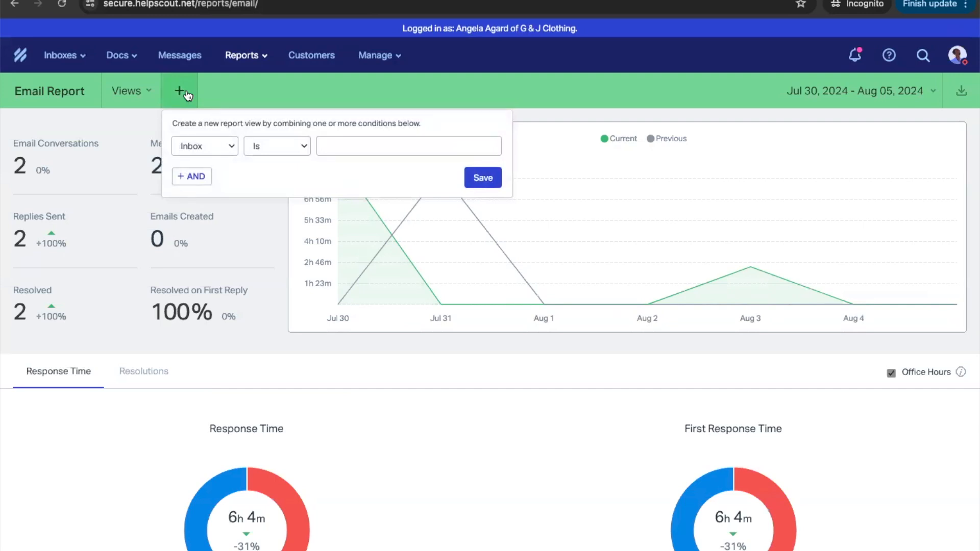
click(231, 146)
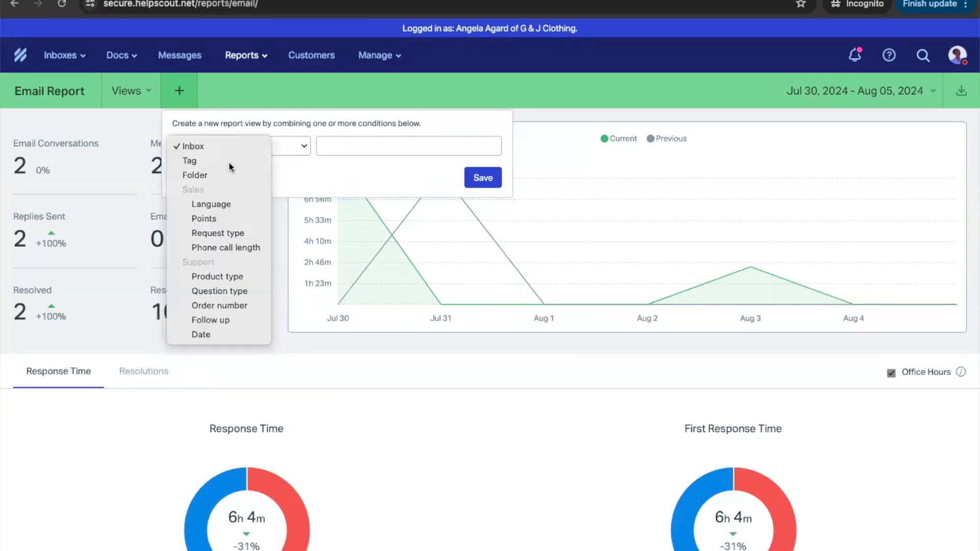
click(229, 162)
click(301, 146)
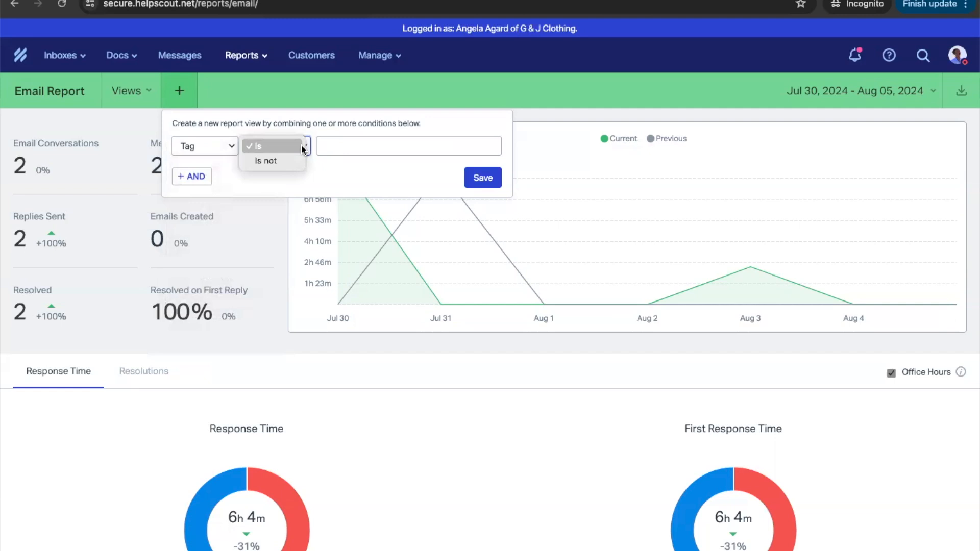
click(302, 146)
click(345, 147)
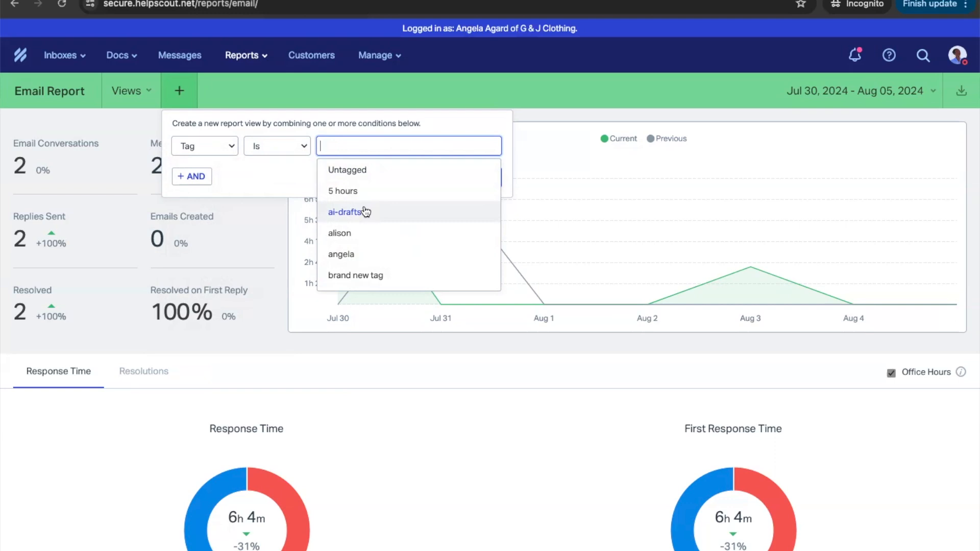
click(650, 102)
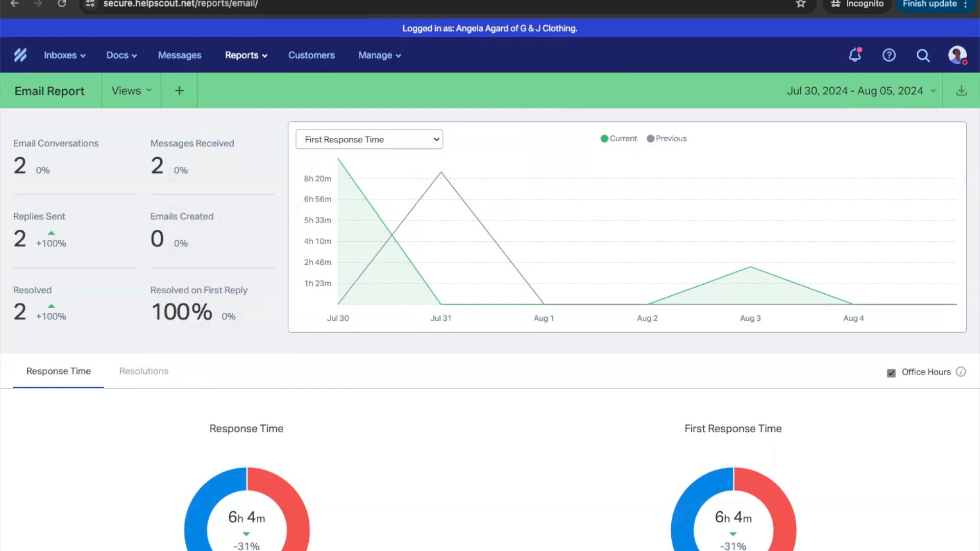
Step: Look at the Email report's saved views and its export and print options
click(140, 94)
click(141, 95)
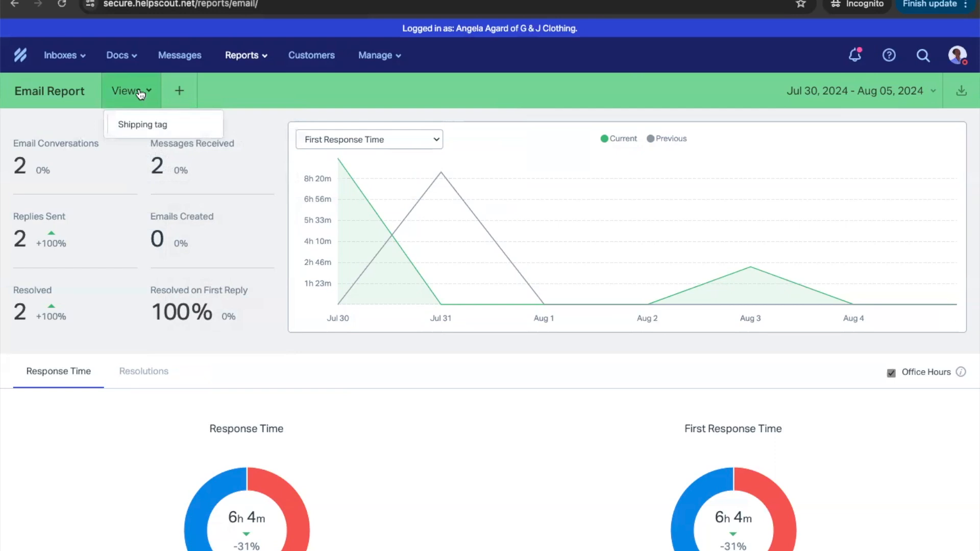
click(592, 70)
click(962, 92)
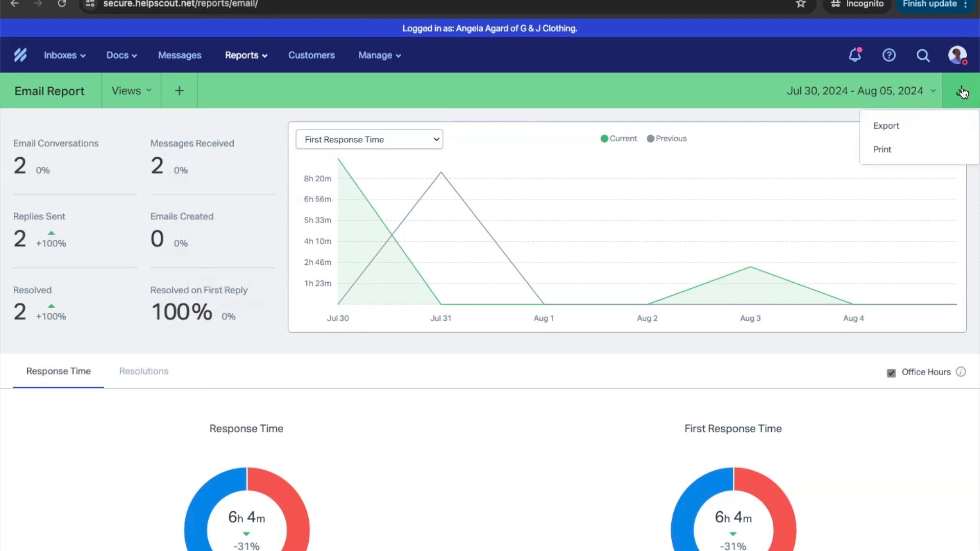
Step: Return to the Support inbox and open the unassigned Order missing conversation
click(59, 56)
click(71, 133)
mouse_move(76, 138)
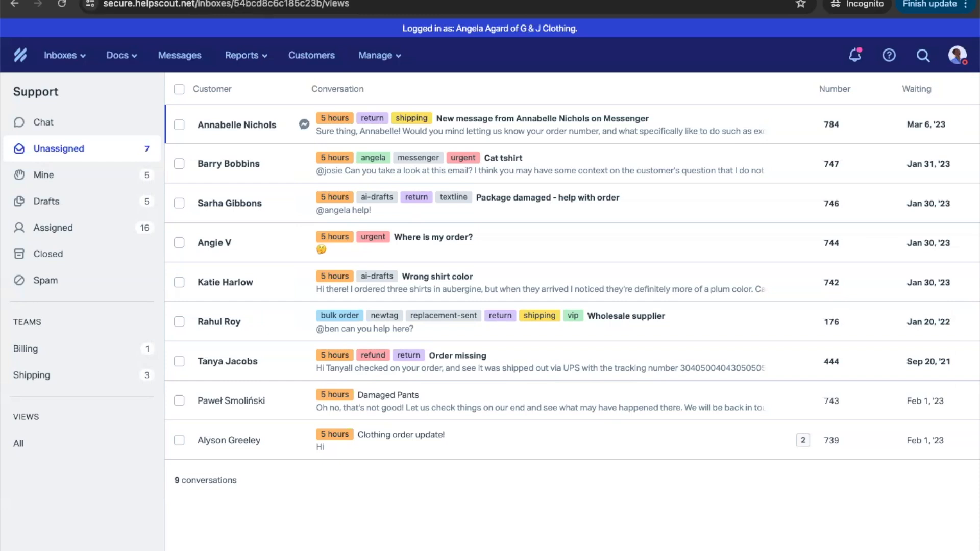
click(493, 363)
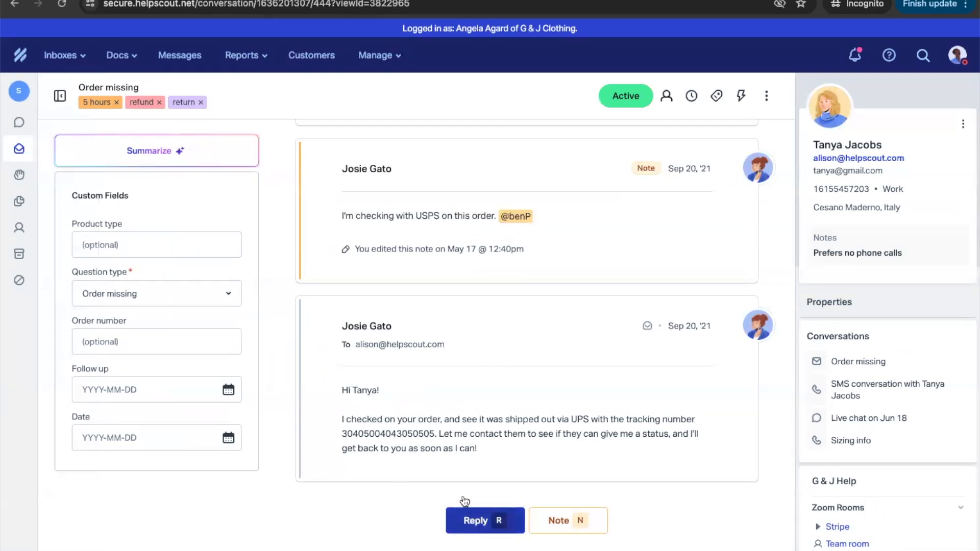
Step: Start a reply to the Order missing conversation and insert the saved reply "Products: One size fits most"
click(475, 521)
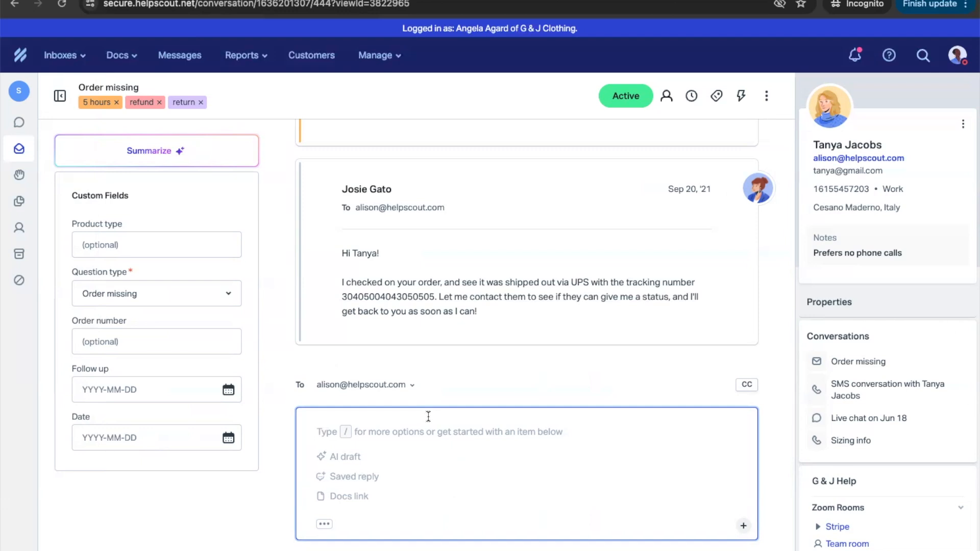
scroll(428, 416, up, 1)
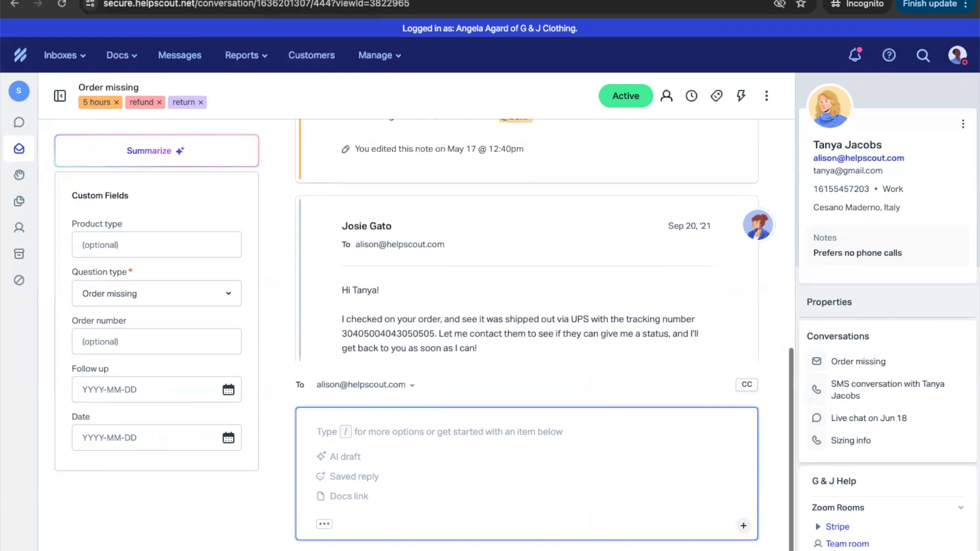
scroll(447, 362, down, 1)
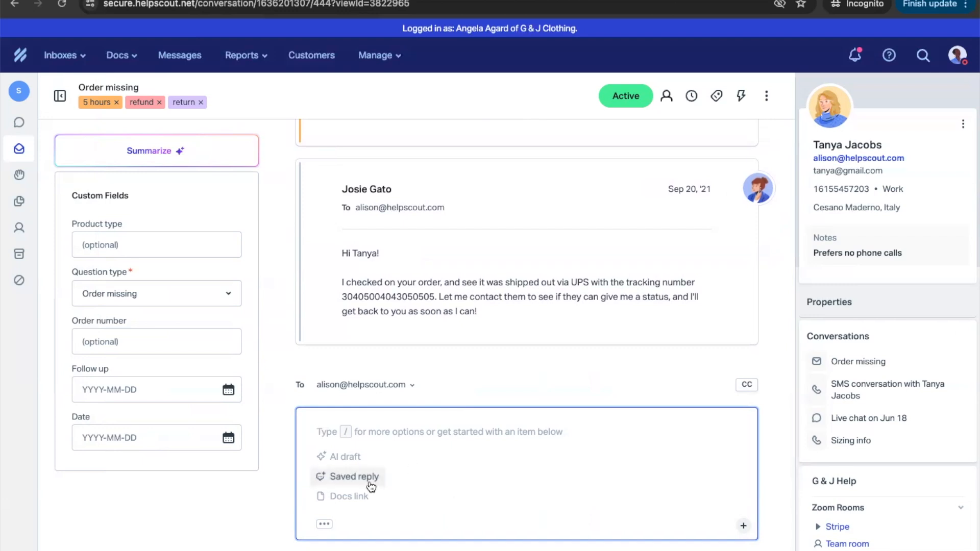
click(355, 476)
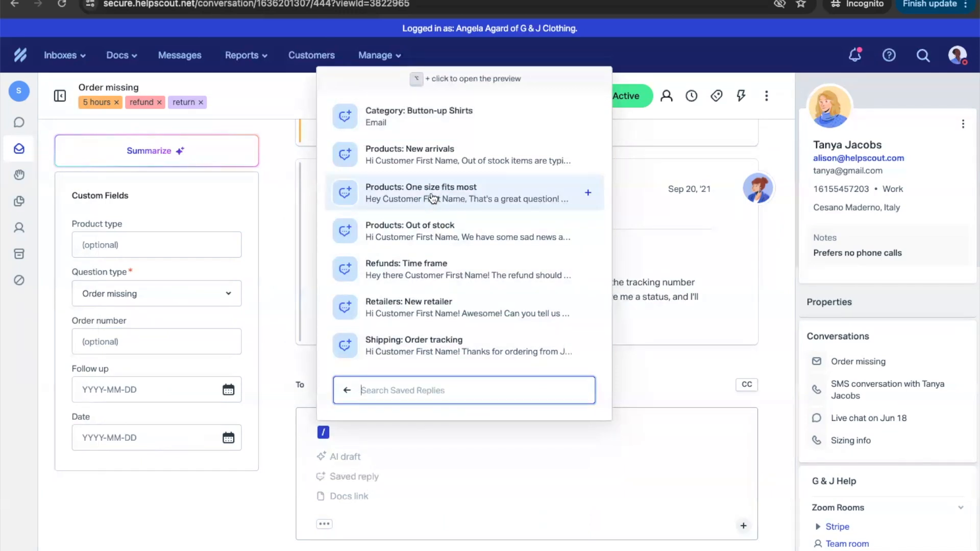
key(Escape)
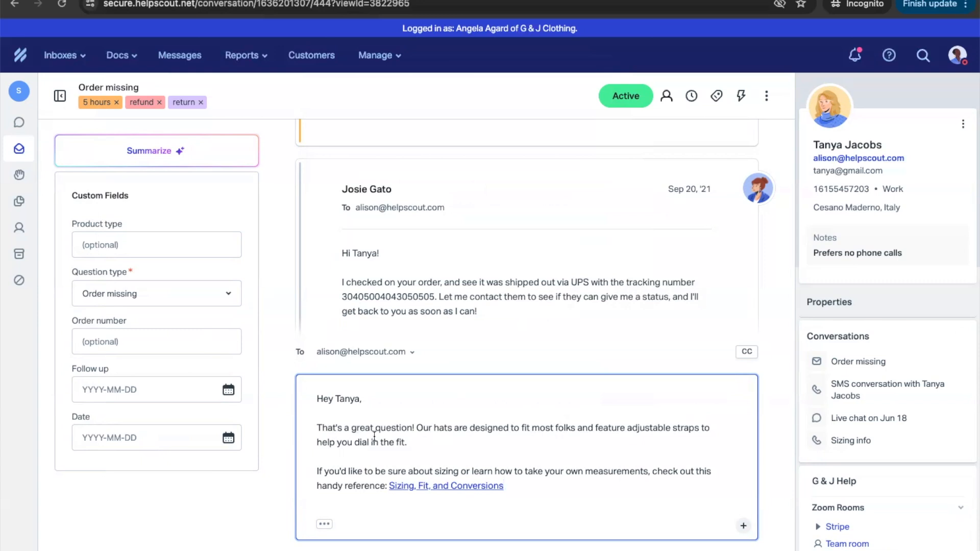
Step: Look at the saved reply options within the draft, including the one for saving the current reply
click(551, 492)
click(743, 528)
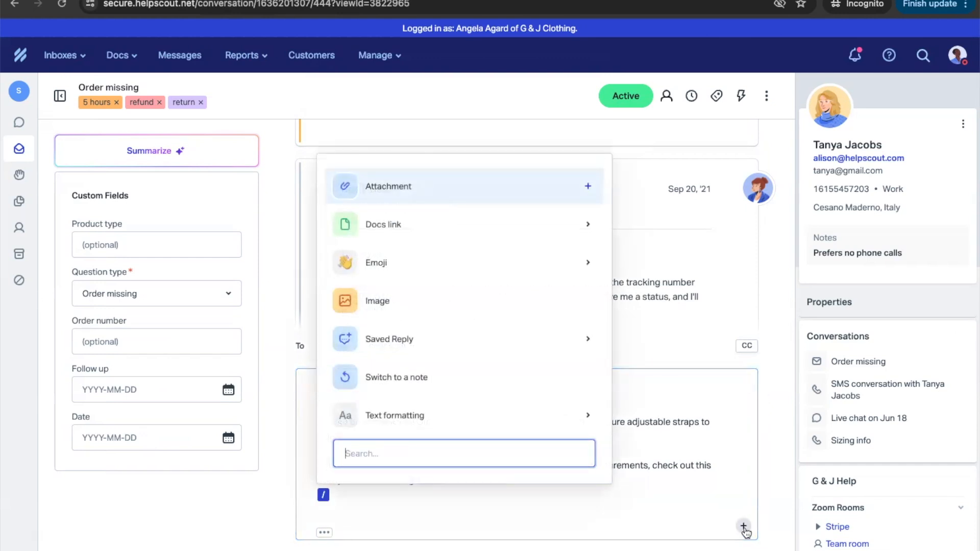
click(465, 346)
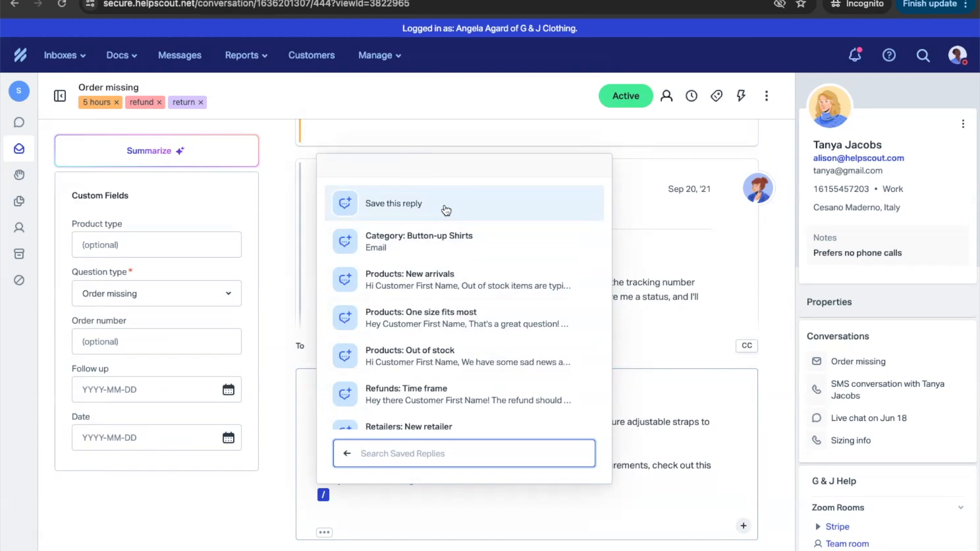
Step: Open the Saved Replies settings of the Support inbox
mouse_move(23, 327)
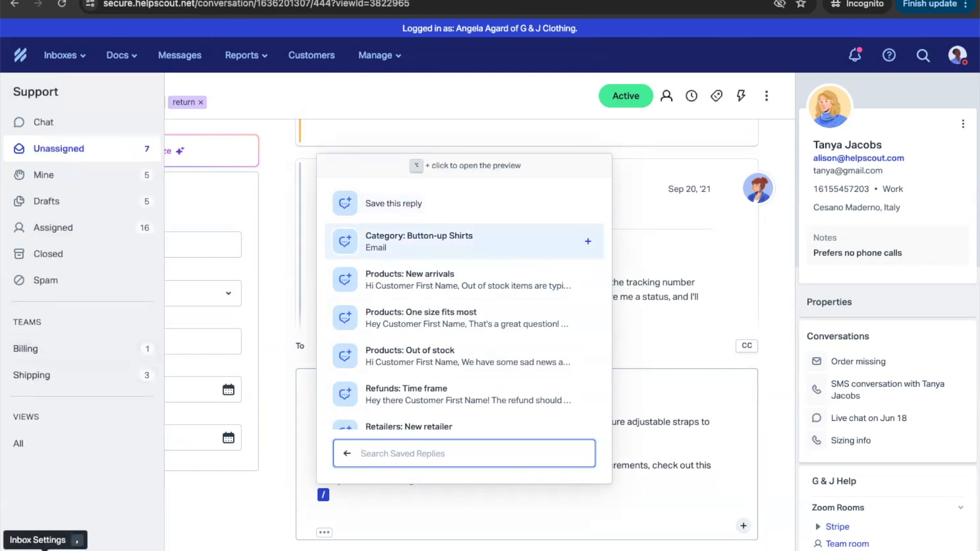
click(46, 540)
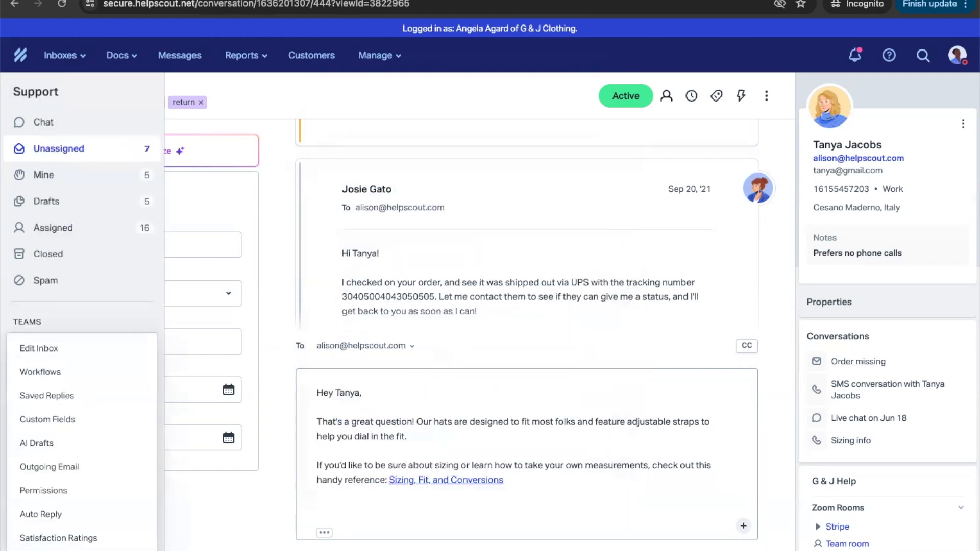
click(90, 403)
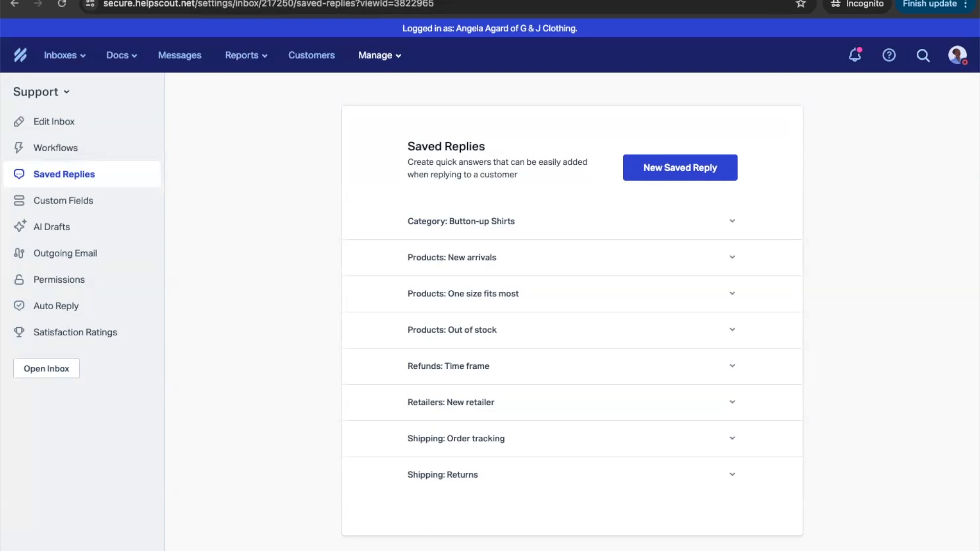
Step: Start a new saved reply with email content "Hi" followed by the customer's First Name variable
click(705, 162)
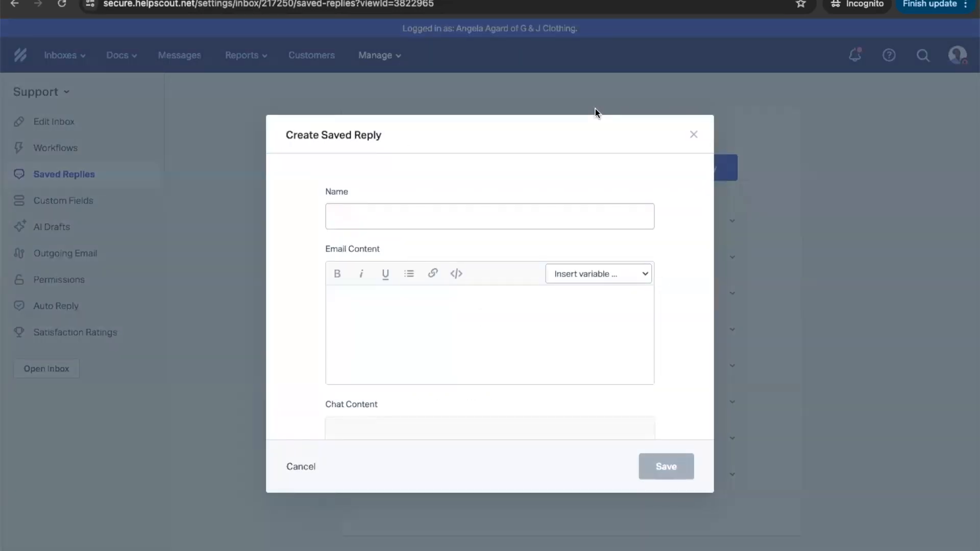
click(623, 274)
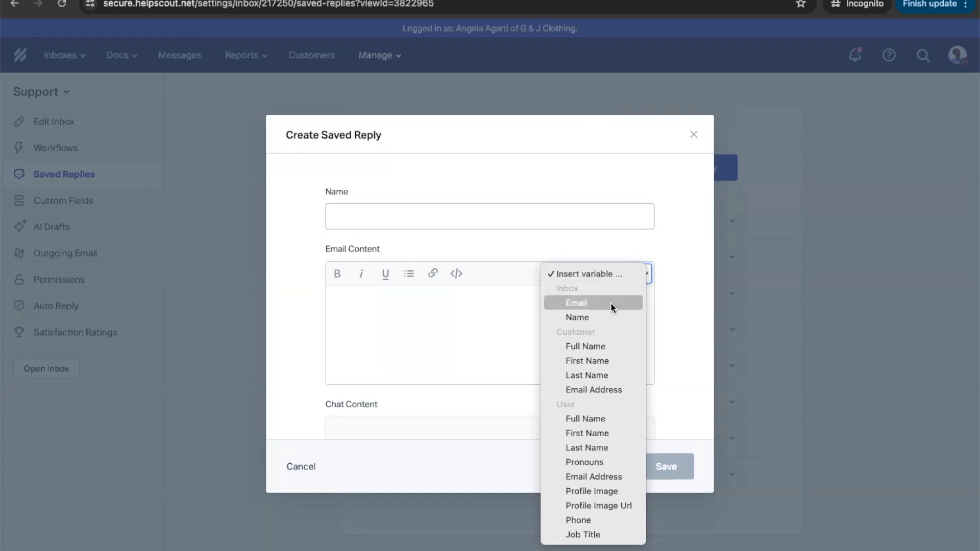
click(406, 298)
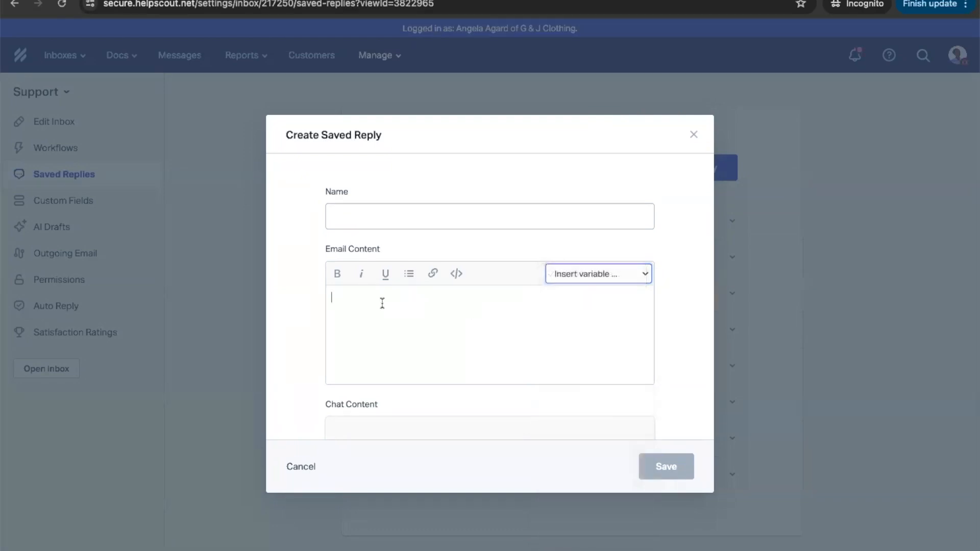
text(Hi)
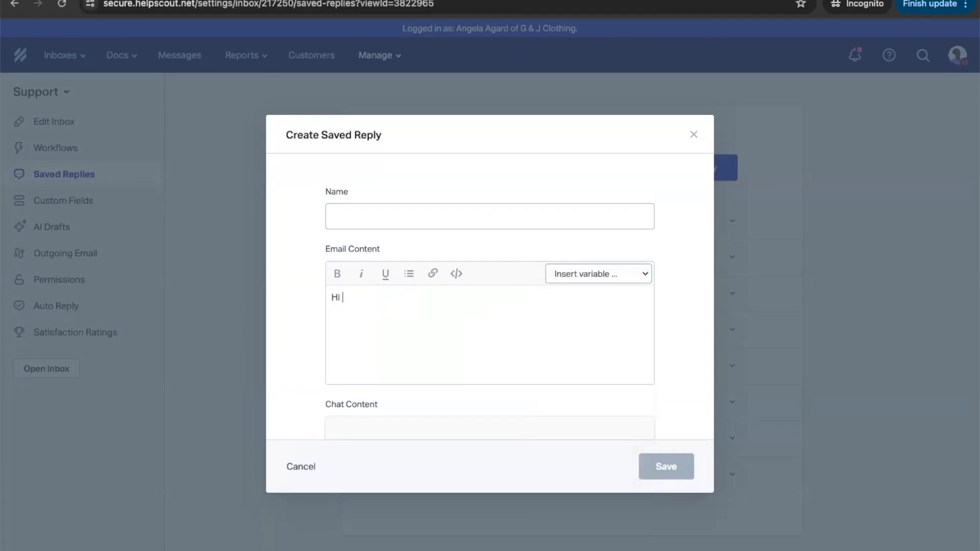
click(619, 276)
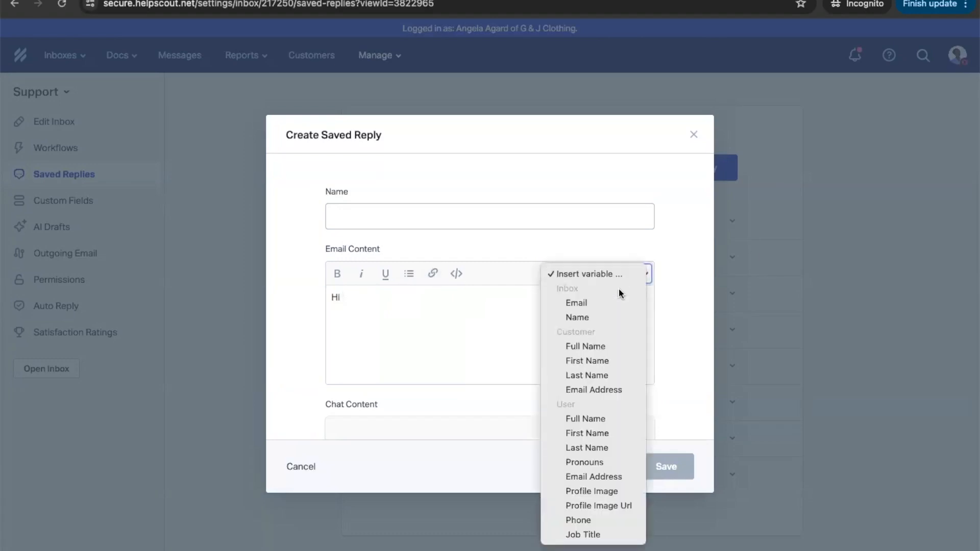
click(616, 359)
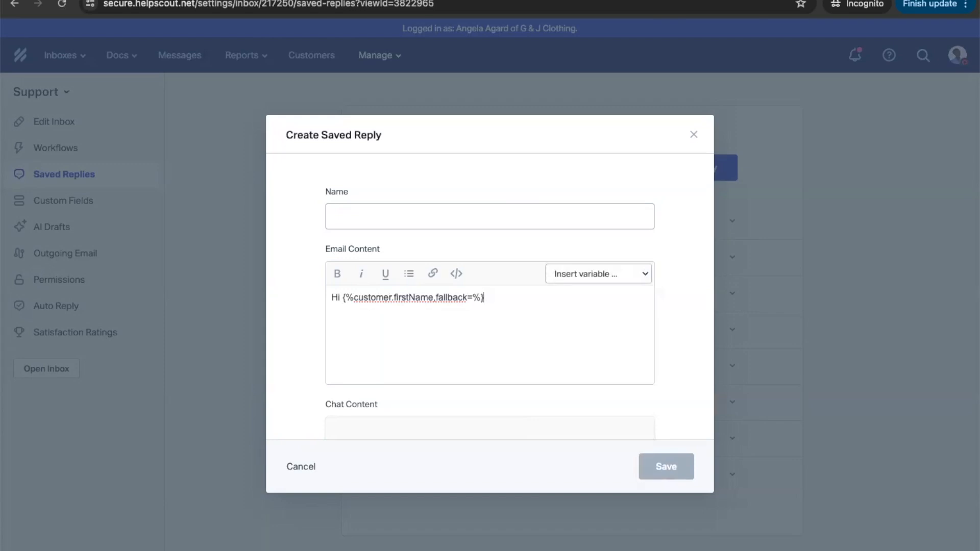
Step: Open the docs.helpscout.com help site separately, search it for "perm" and open the User Roles and Permissions article
key(super+t)
text(do)
key(Return)
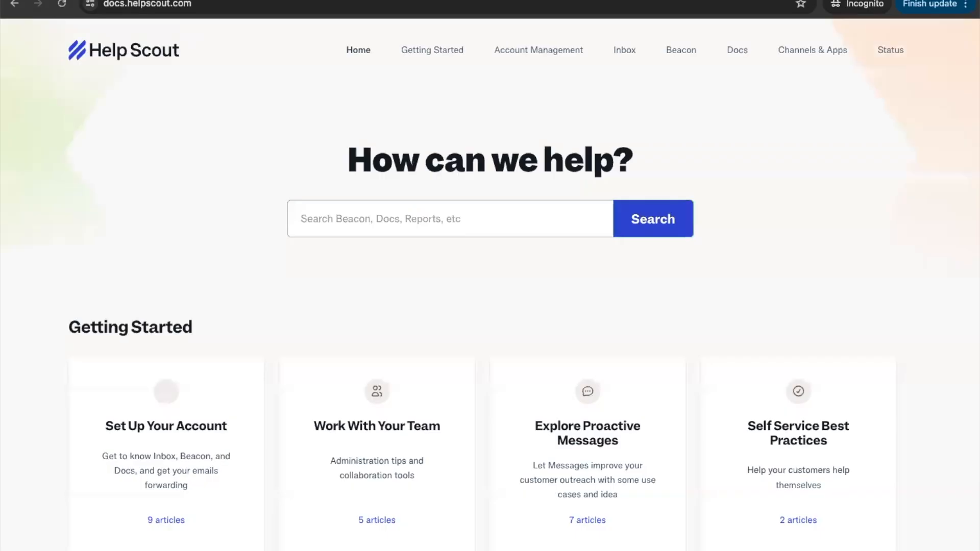
text(perm)
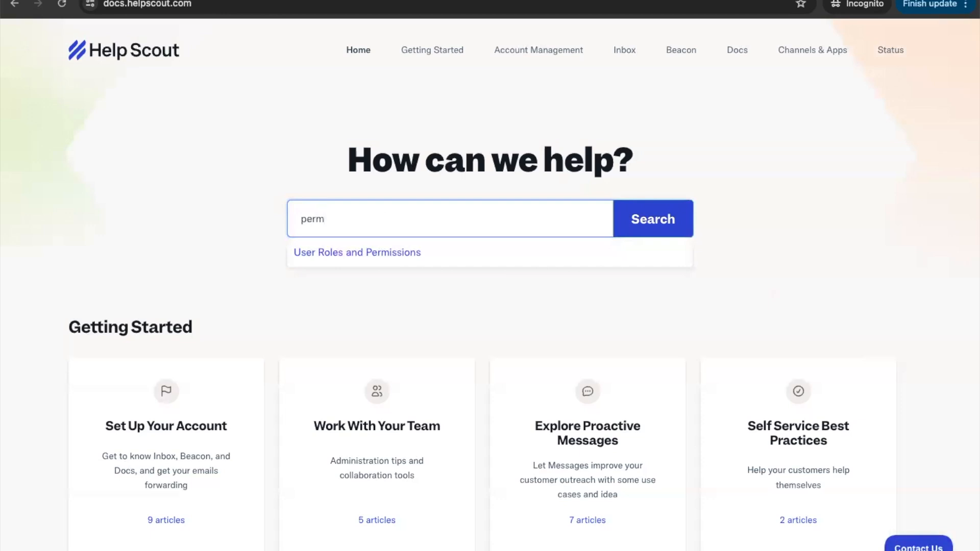
click(376, 257)
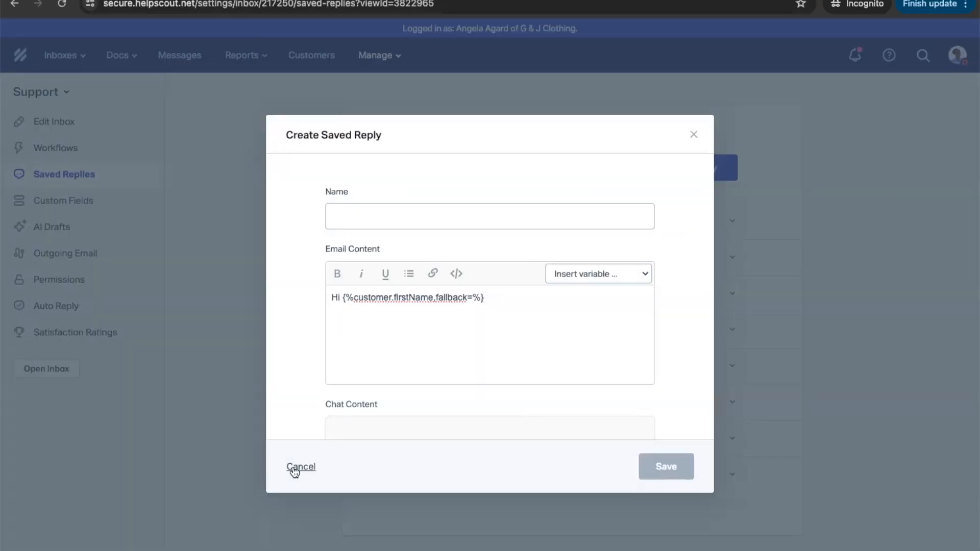
Step: Discard the unfinished saved reply and open a report from the Reports area
click(295, 472)
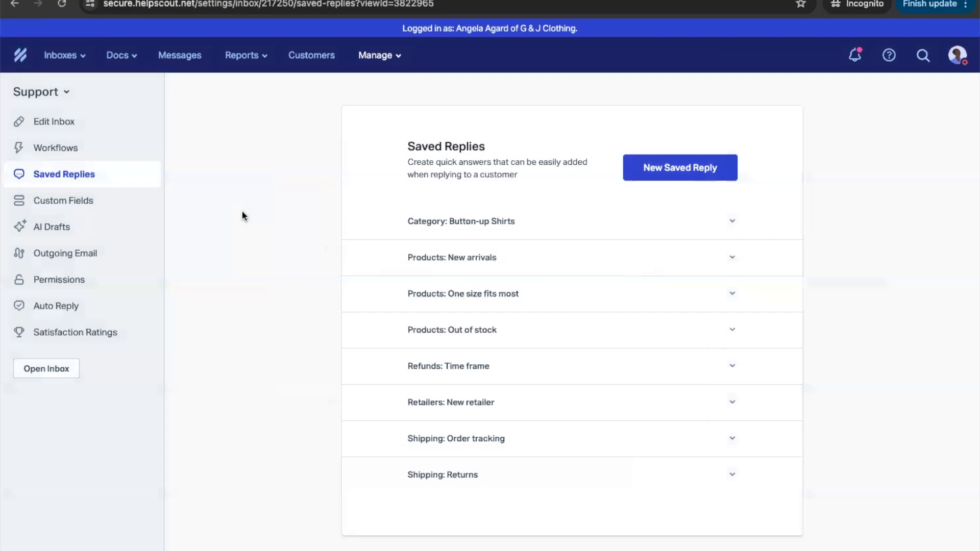
click(250, 56)
click(255, 88)
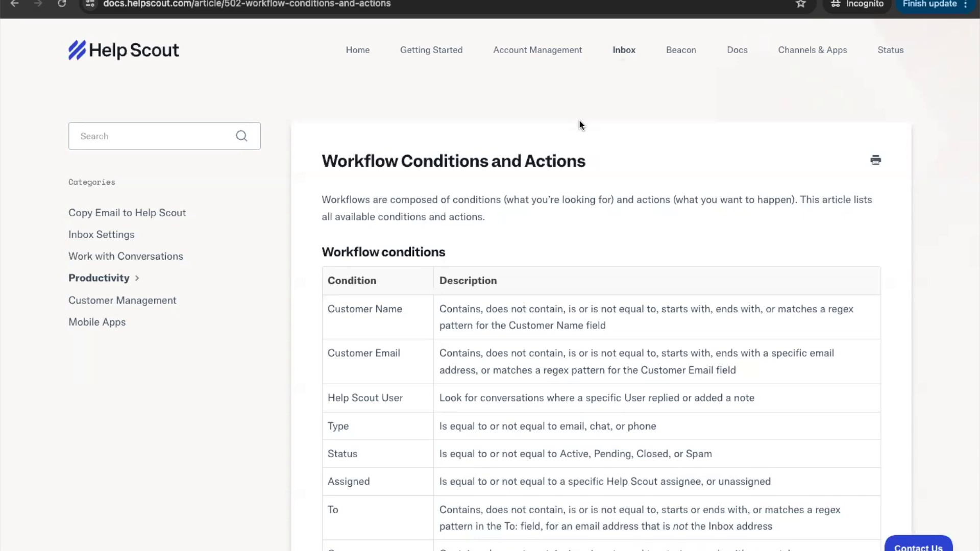
Step: Search the Help Scout help site for "workflow" from the Workflow Conditions and Actions article
click(176, 136)
text(workflo)
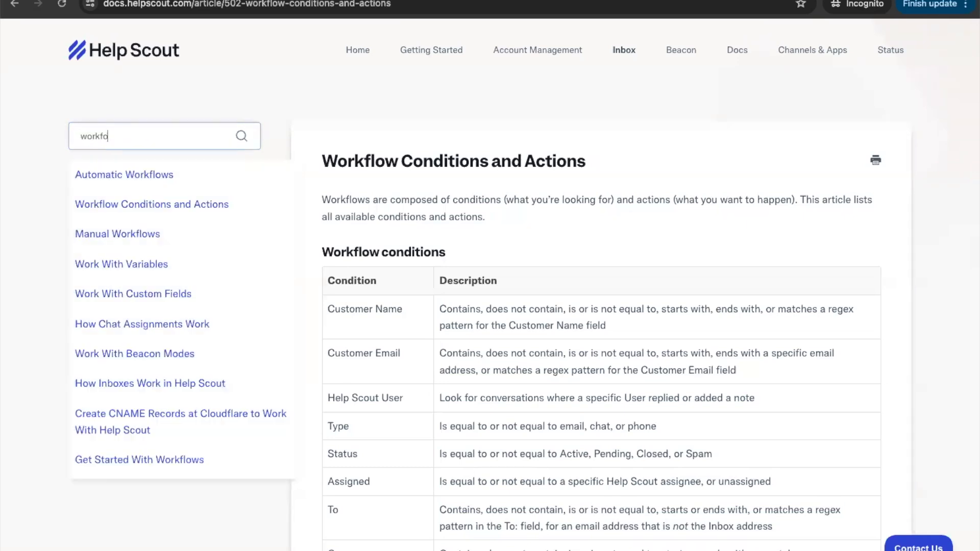
text(w)
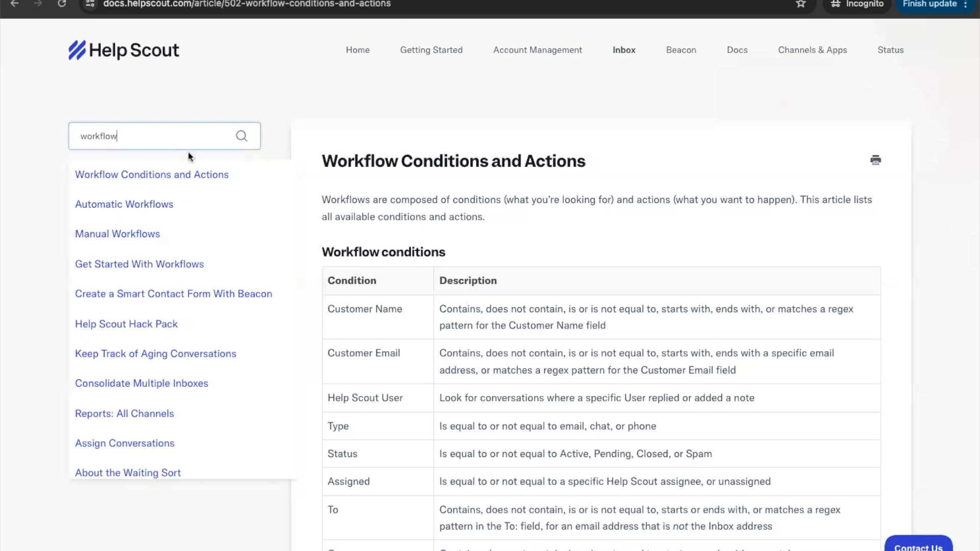